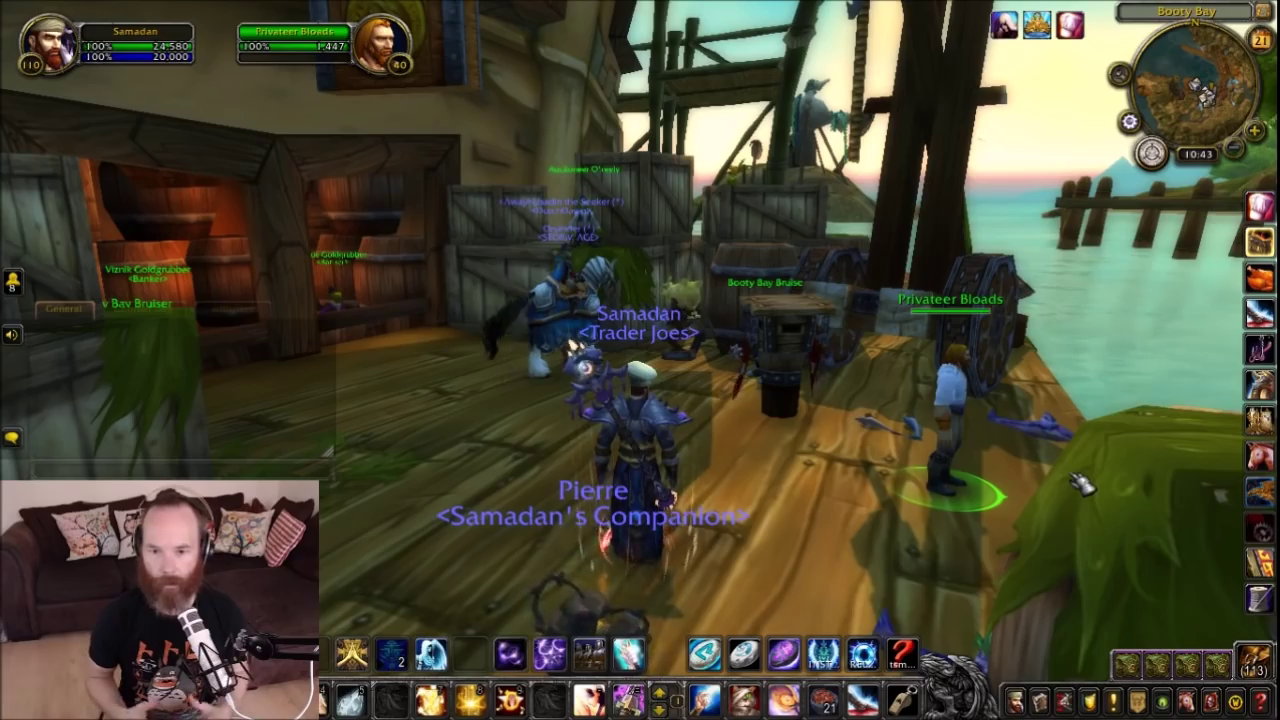
# - Browse the TSM main window's Groups, Ledger revenue, Operations, Import/Export and Settings pages, then close it
pyautogui.click(1138, 124)
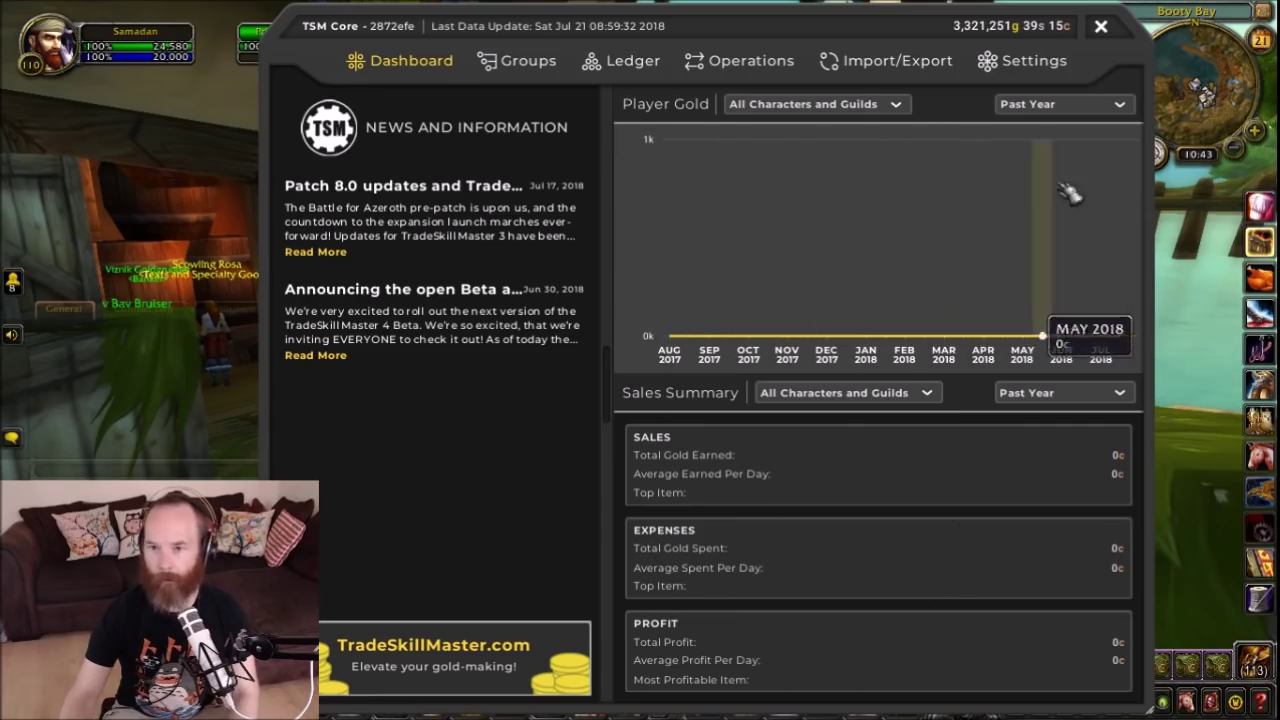
pyautogui.click(527, 62)
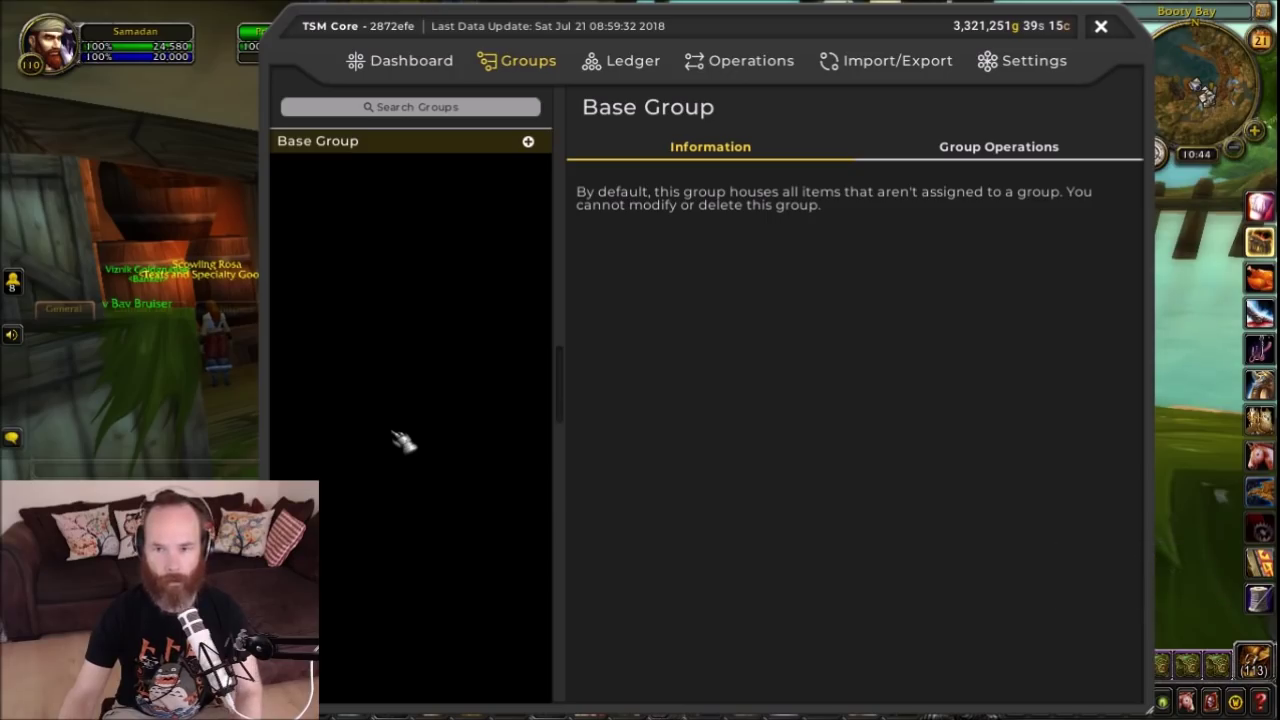
pyautogui.click(640, 62)
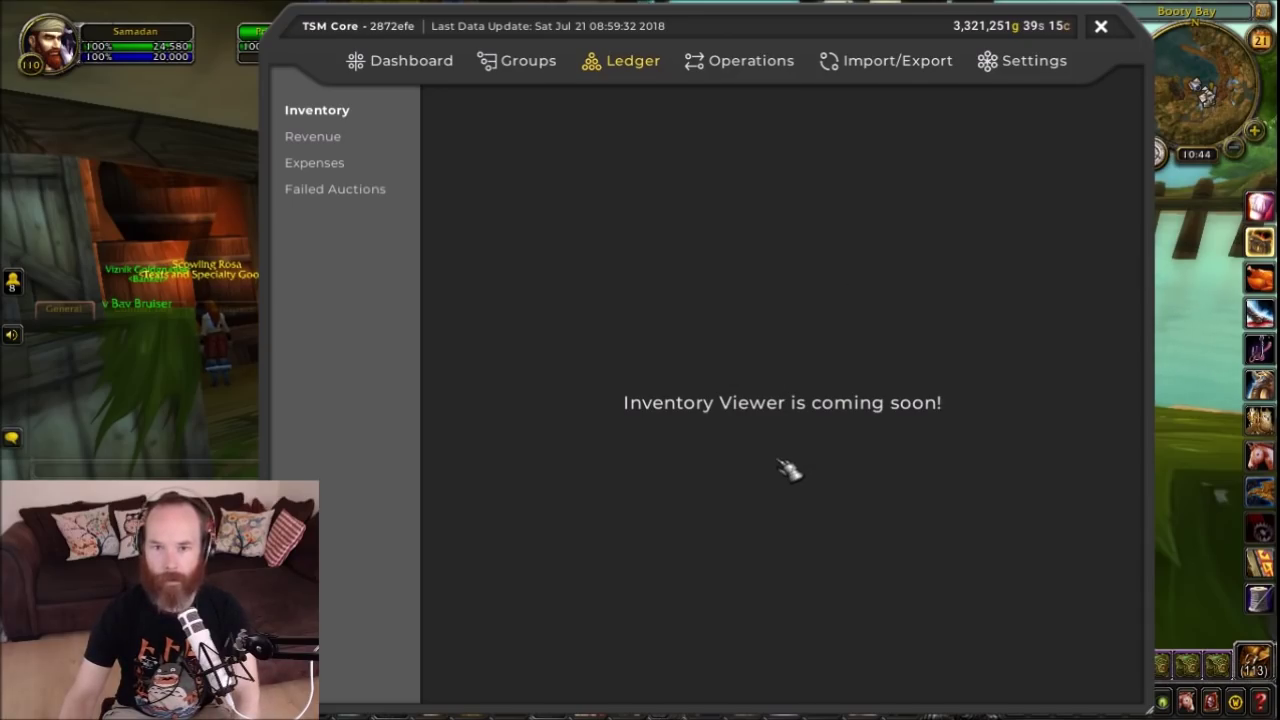
pyautogui.click(633, 60)
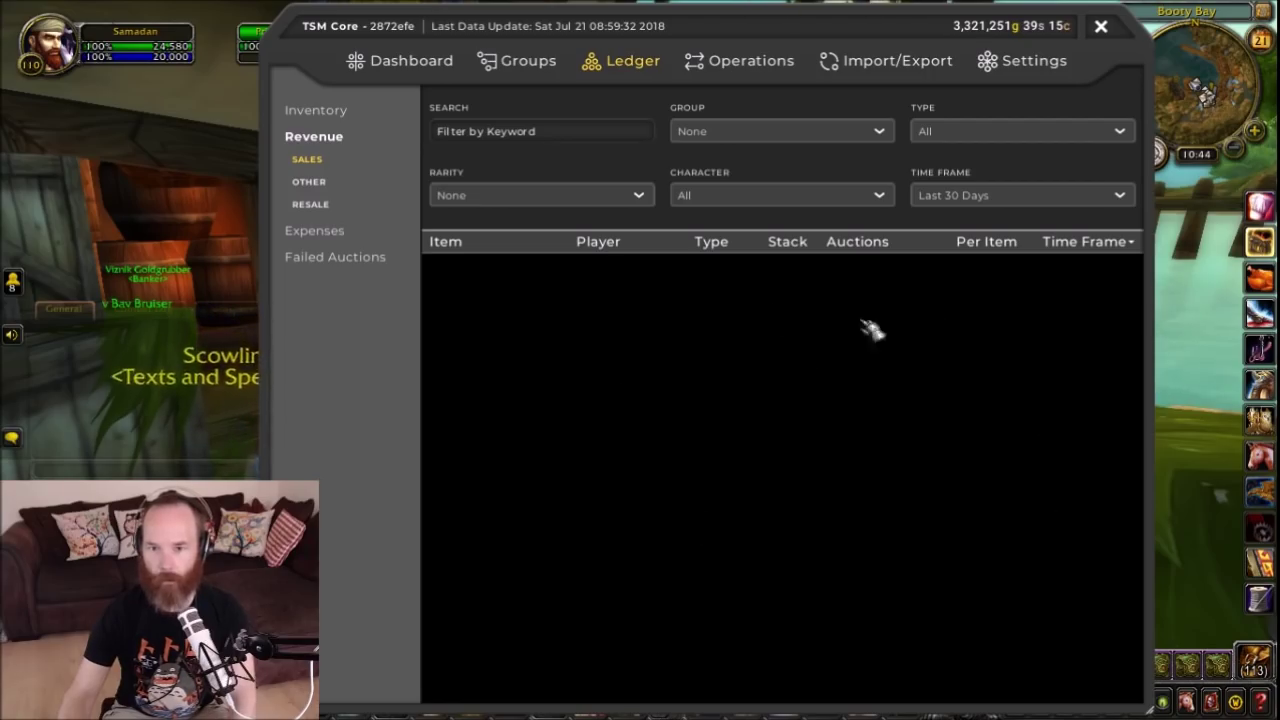
pyautogui.click(750, 62)
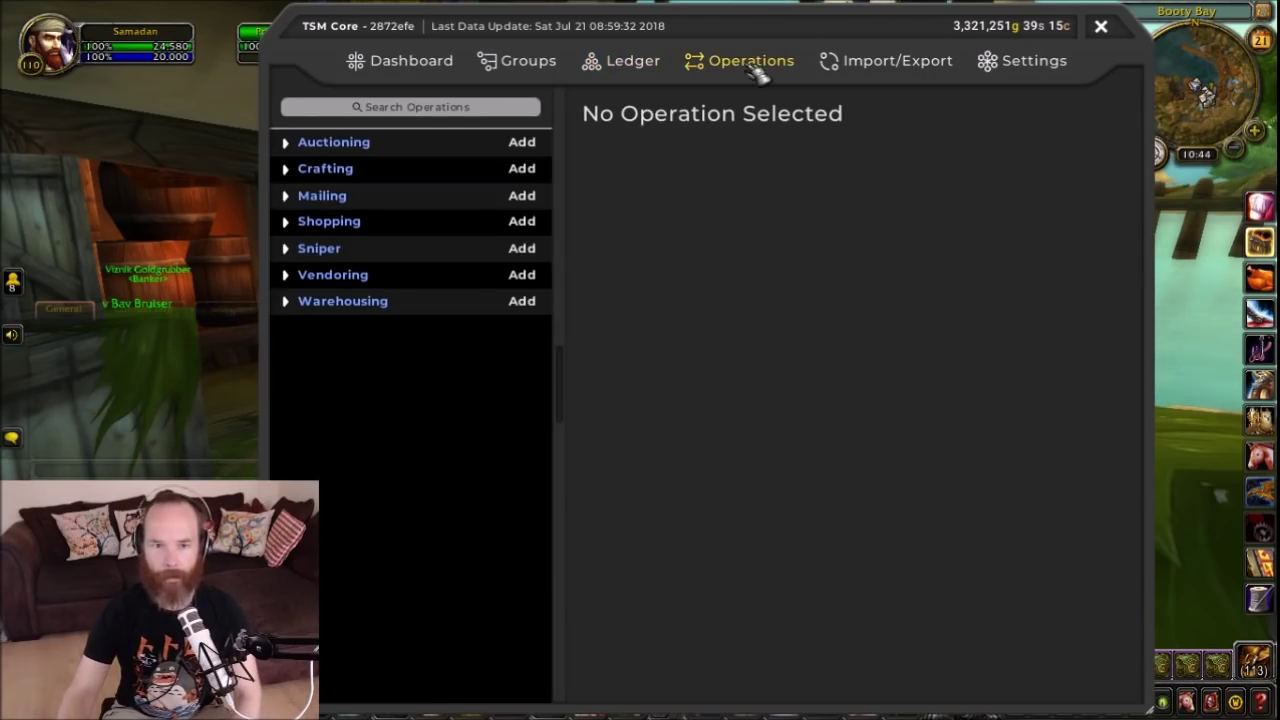
pyautogui.click(890, 66)
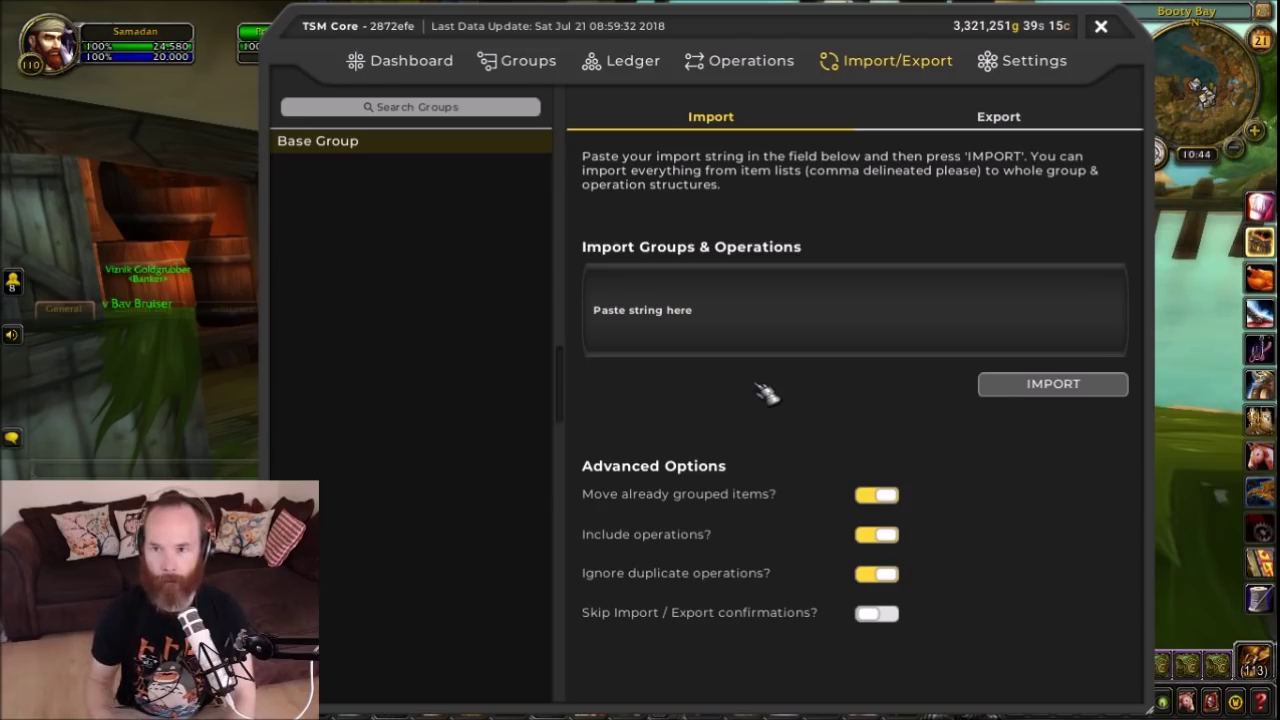
pyautogui.click(1030, 65)
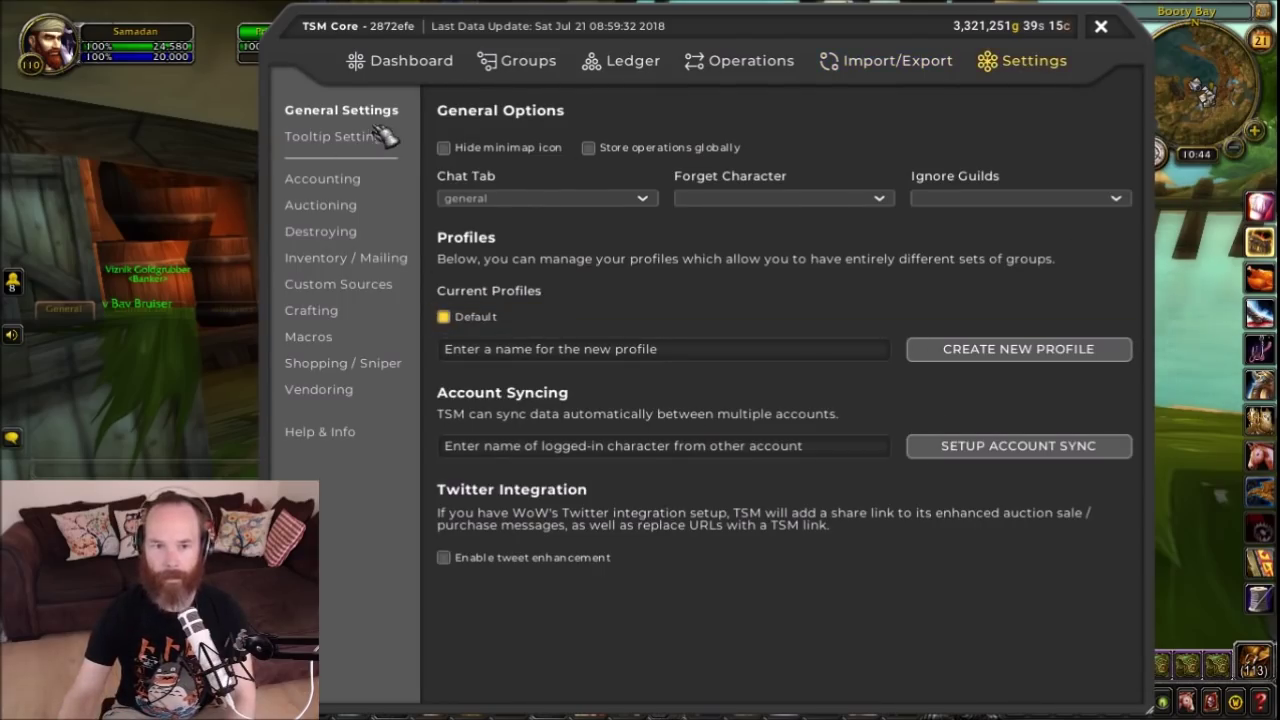
pyautogui.press('Escape')
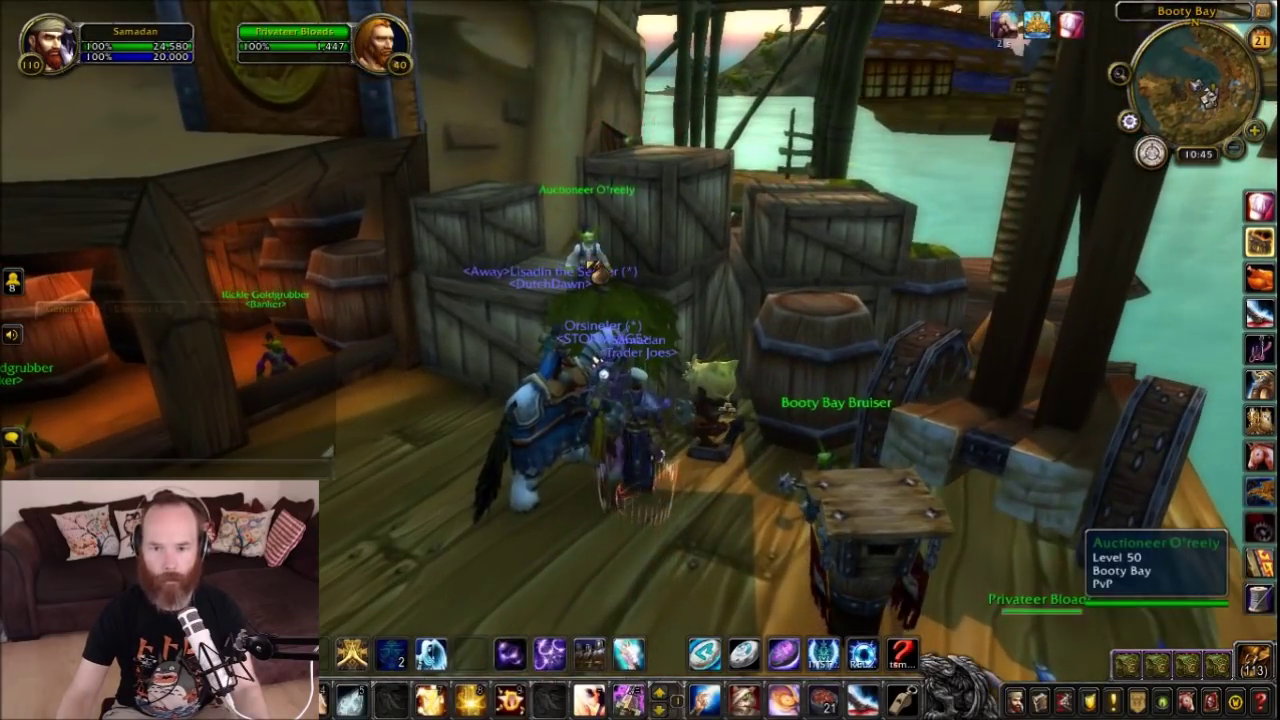
# - At the auctioneer, tour TSM's Auctioning, Shopping, Sniper and My Auctions pages, then close the auction house
pyautogui.rightClick(590, 265)
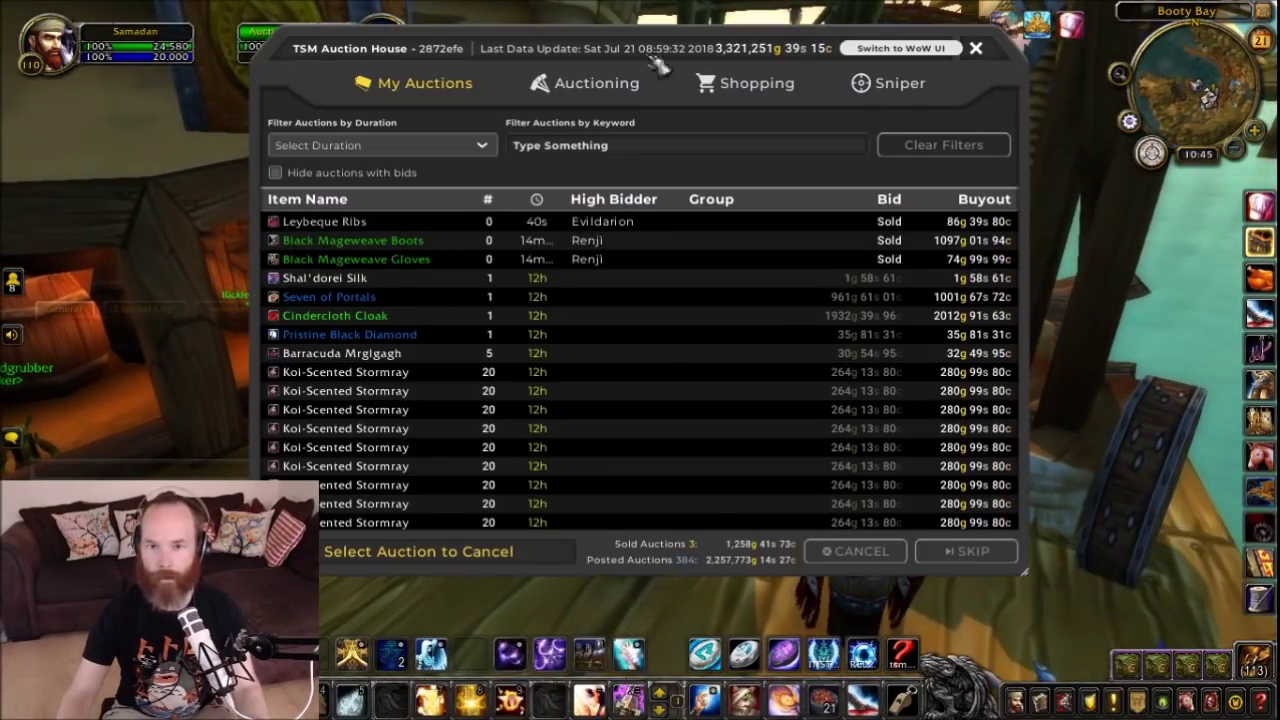
pyautogui.moveTo(1022, 571); pyautogui.dragTo(1158, 606)
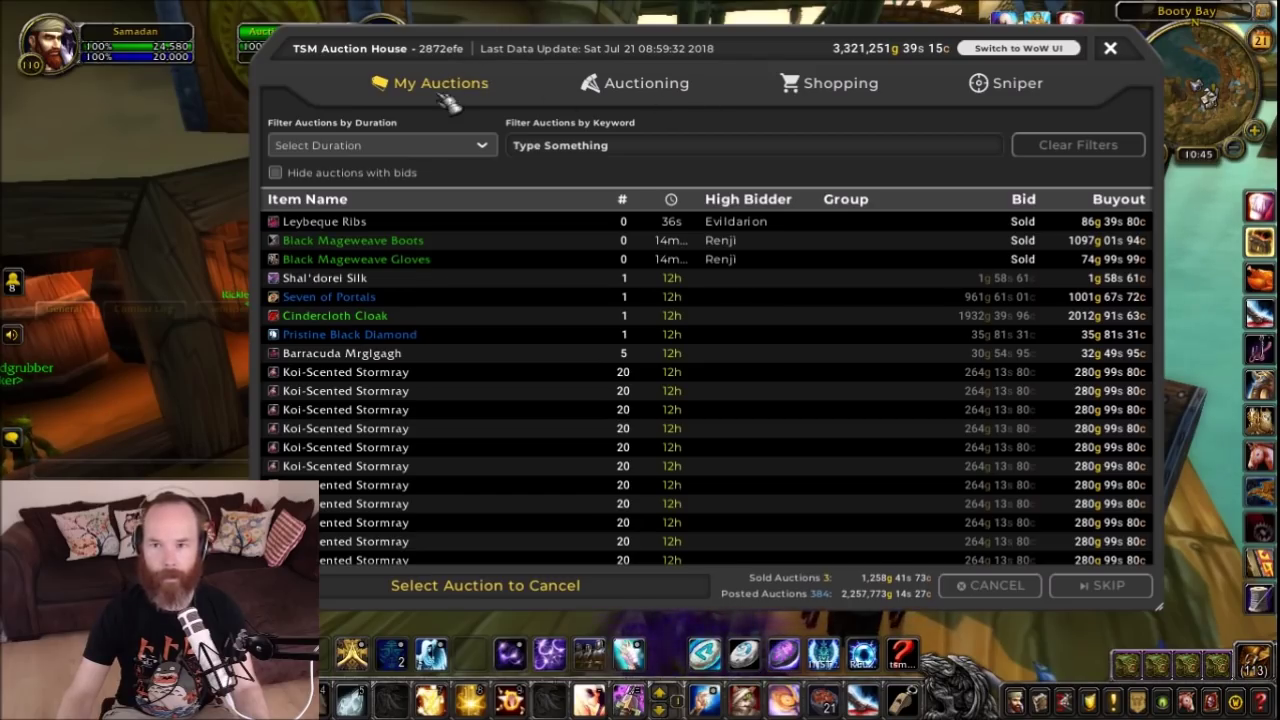
pyautogui.moveTo(874, 56)
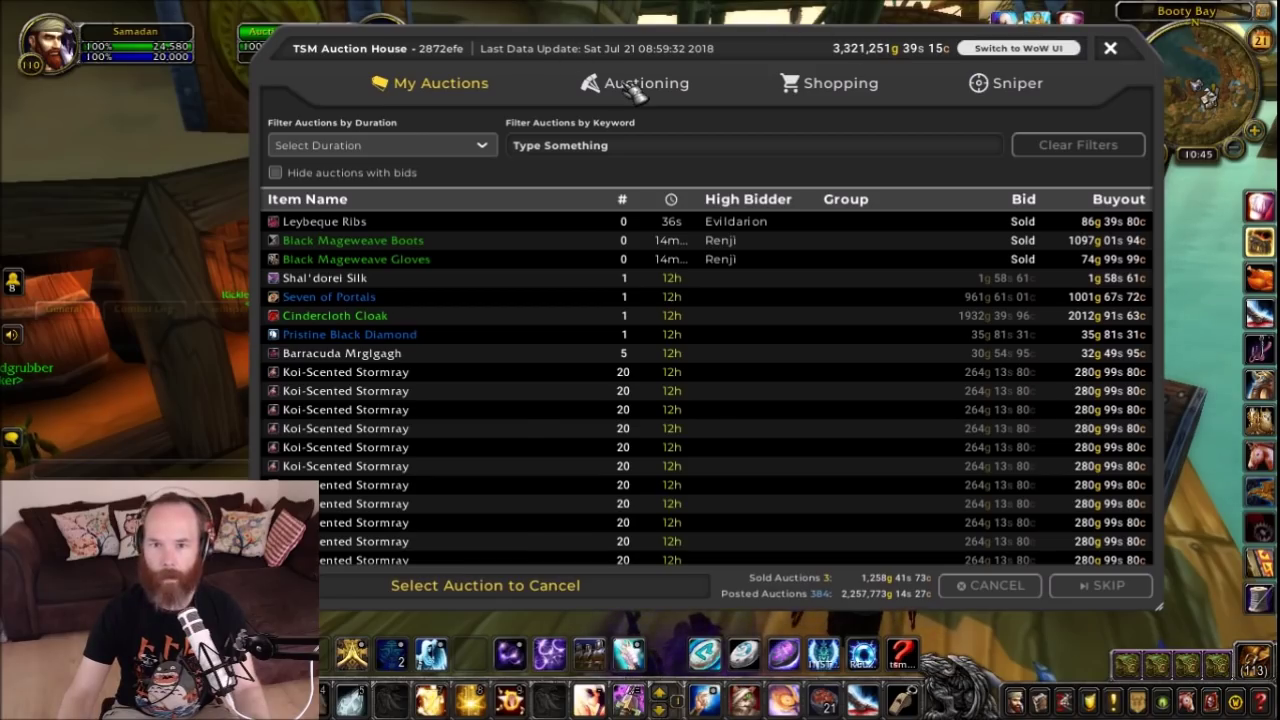
pyautogui.click(632, 88)
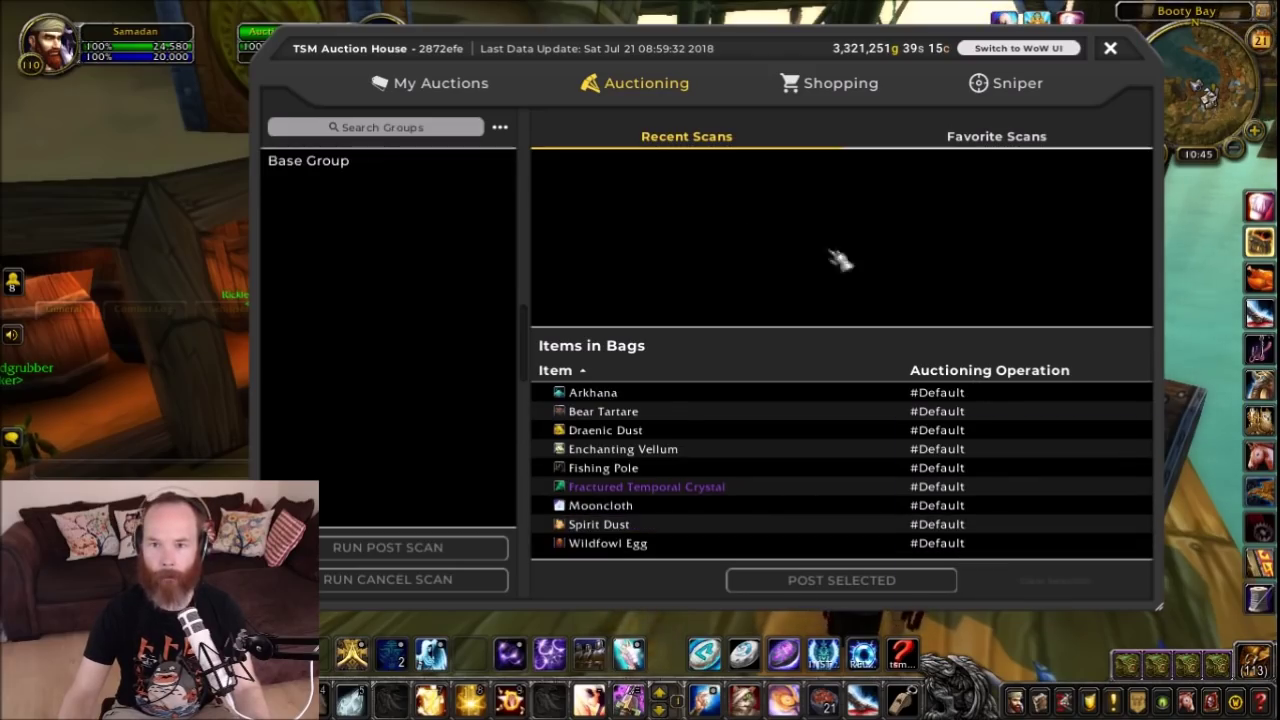
pyautogui.click(832, 88)
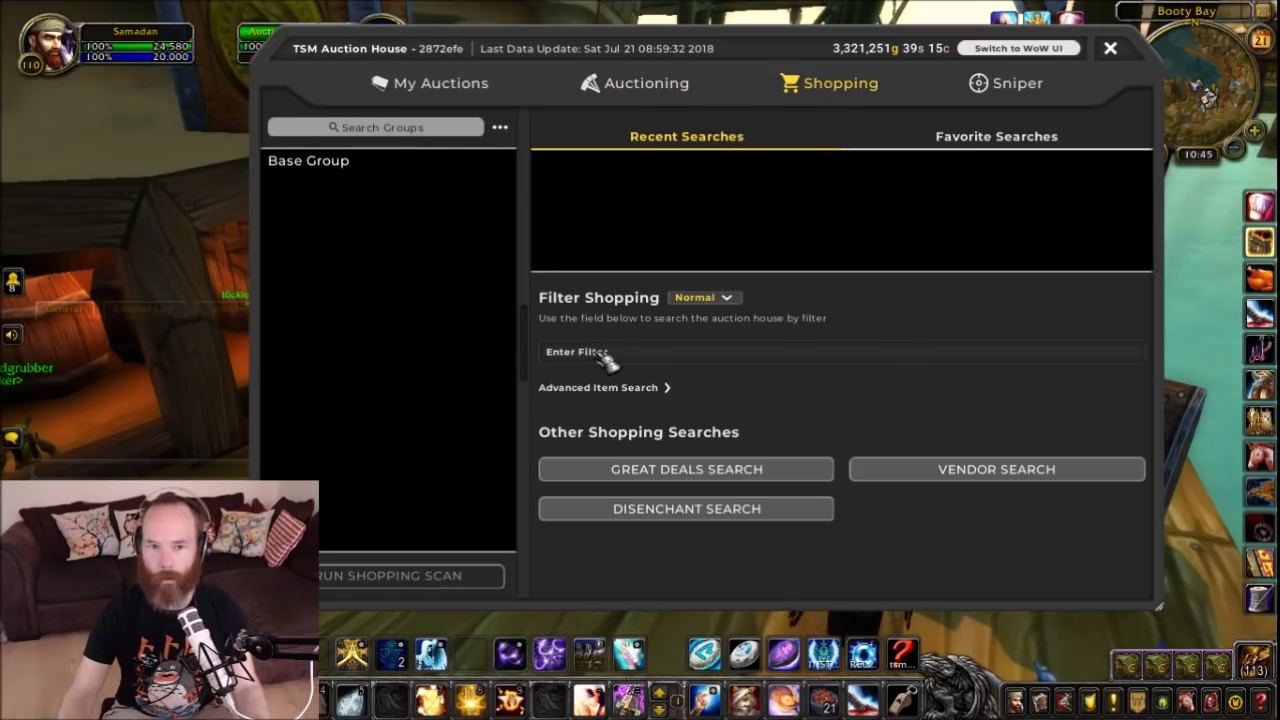
pyautogui.click(1036, 86)
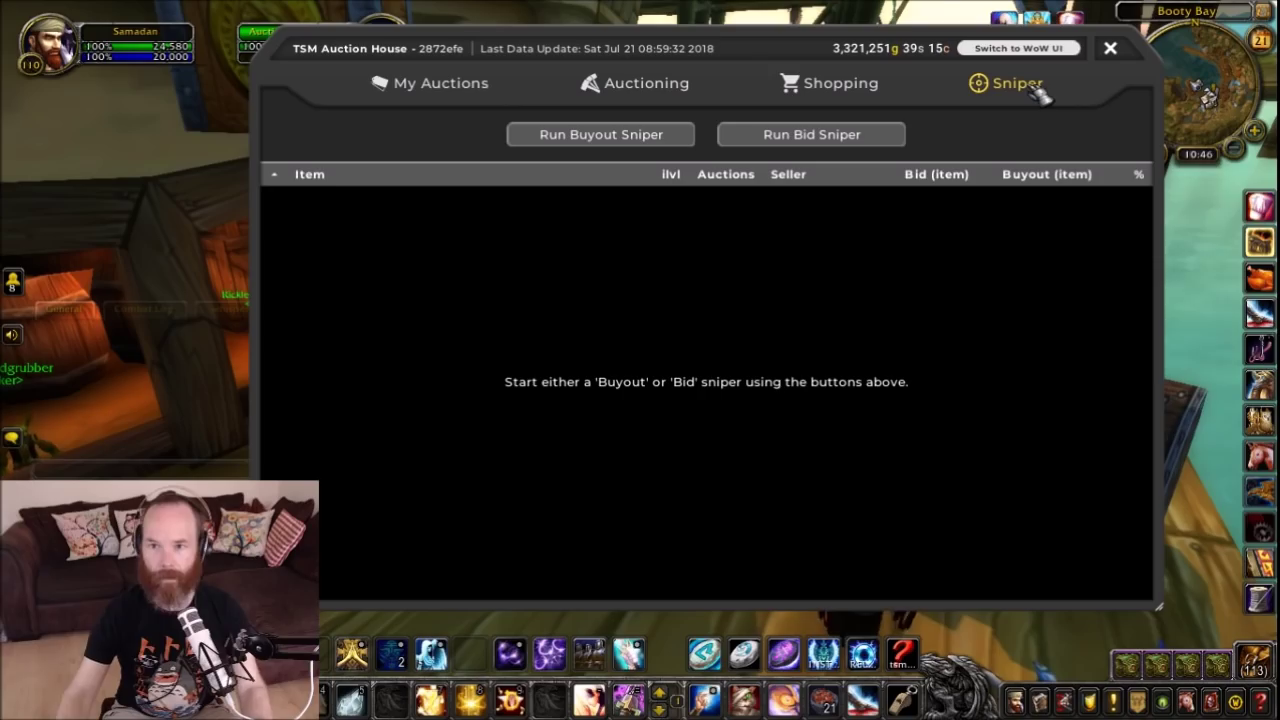
pyautogui.click(441, 85)
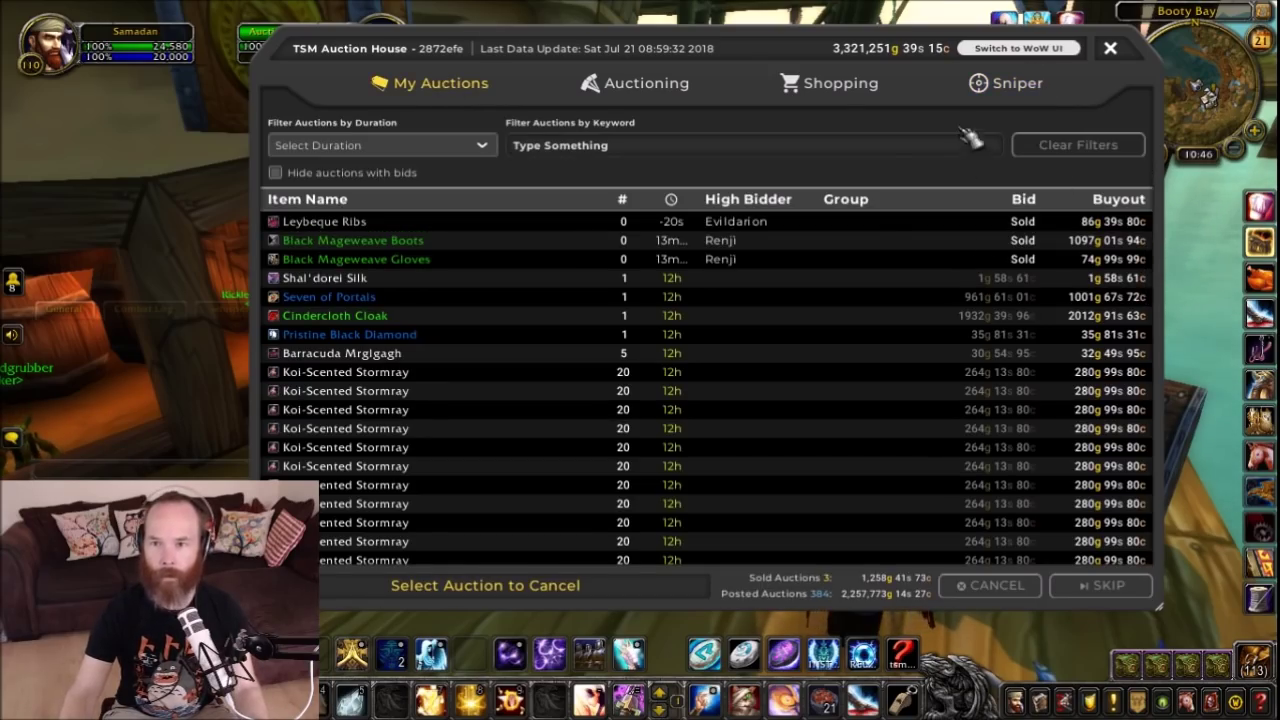
pyautogui.click(1016, 48)
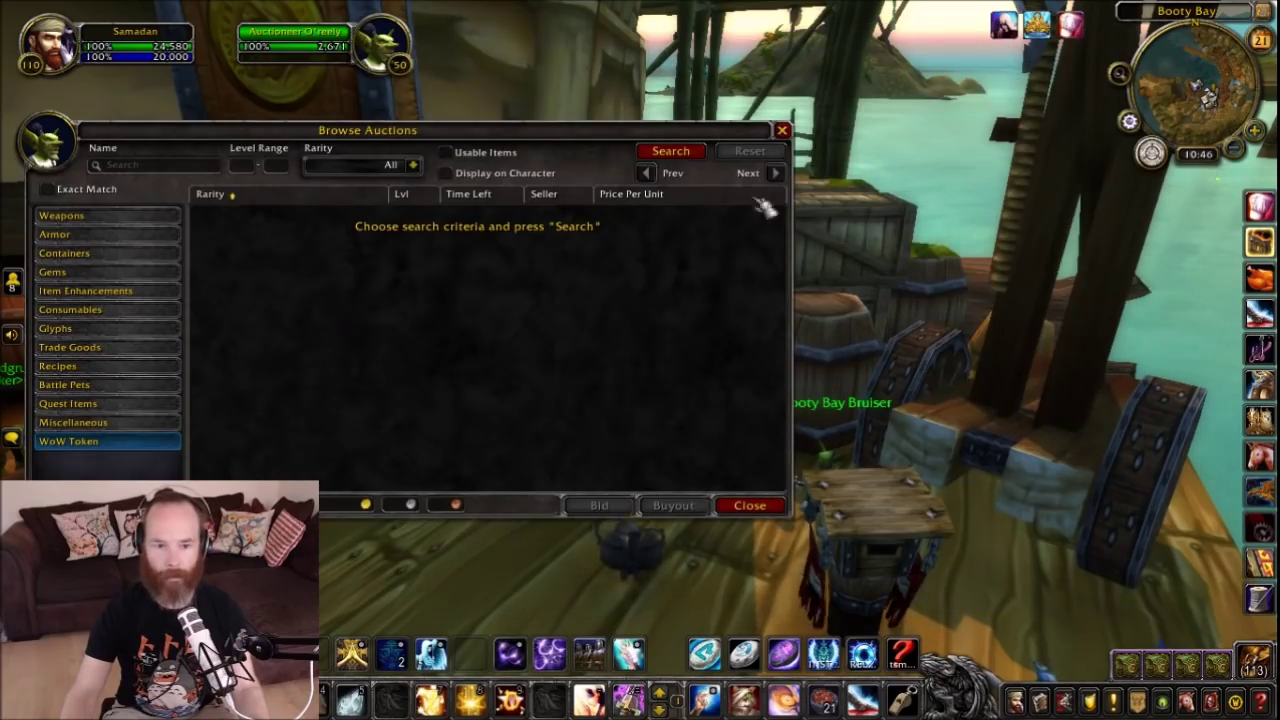
pyautogui.rightClick(900, 485)
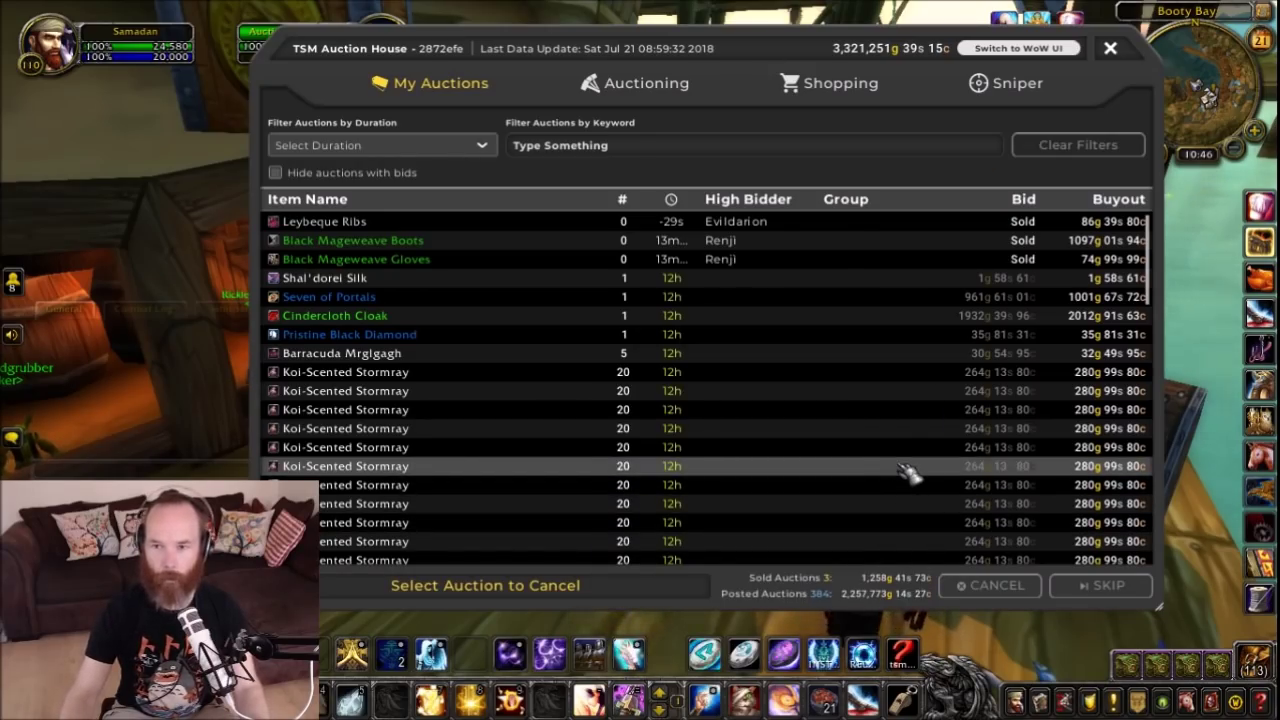
pyautogui.click(1108, 50)
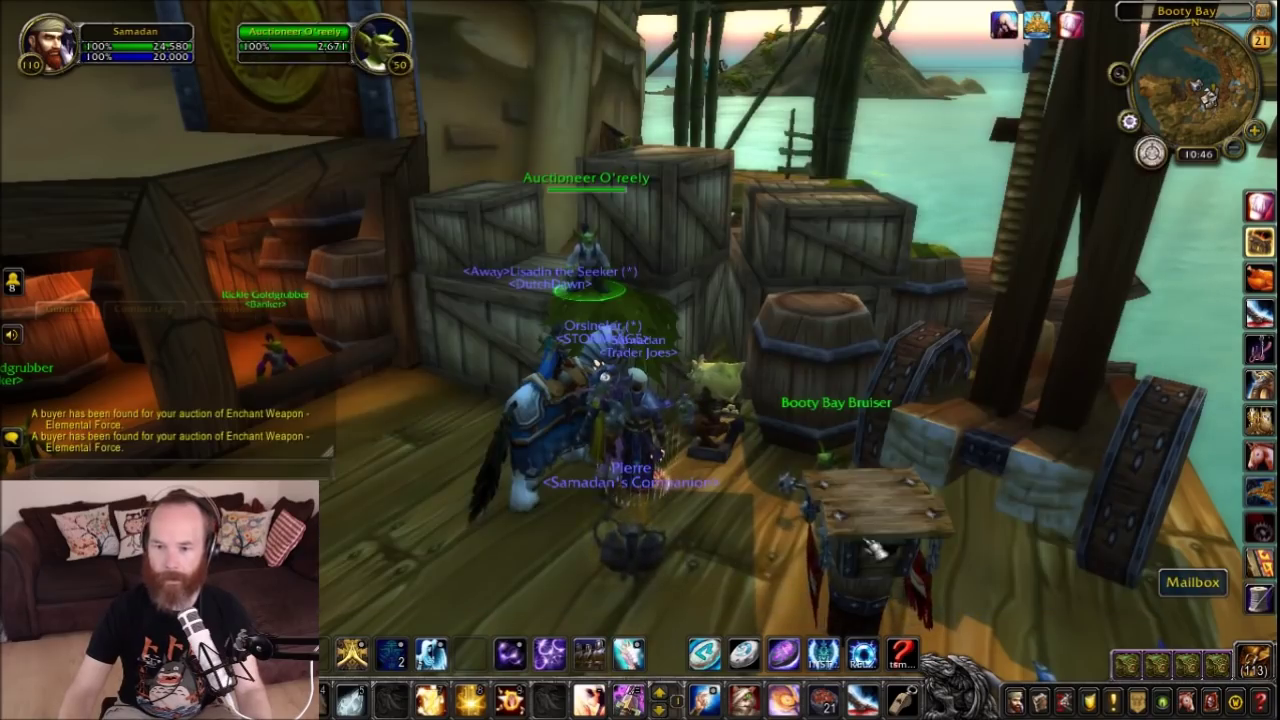
# - At the mailbox, review TSM's Inbox, Send, Groups and Other mailing pages
pyautogui.rightClick(873, 548)
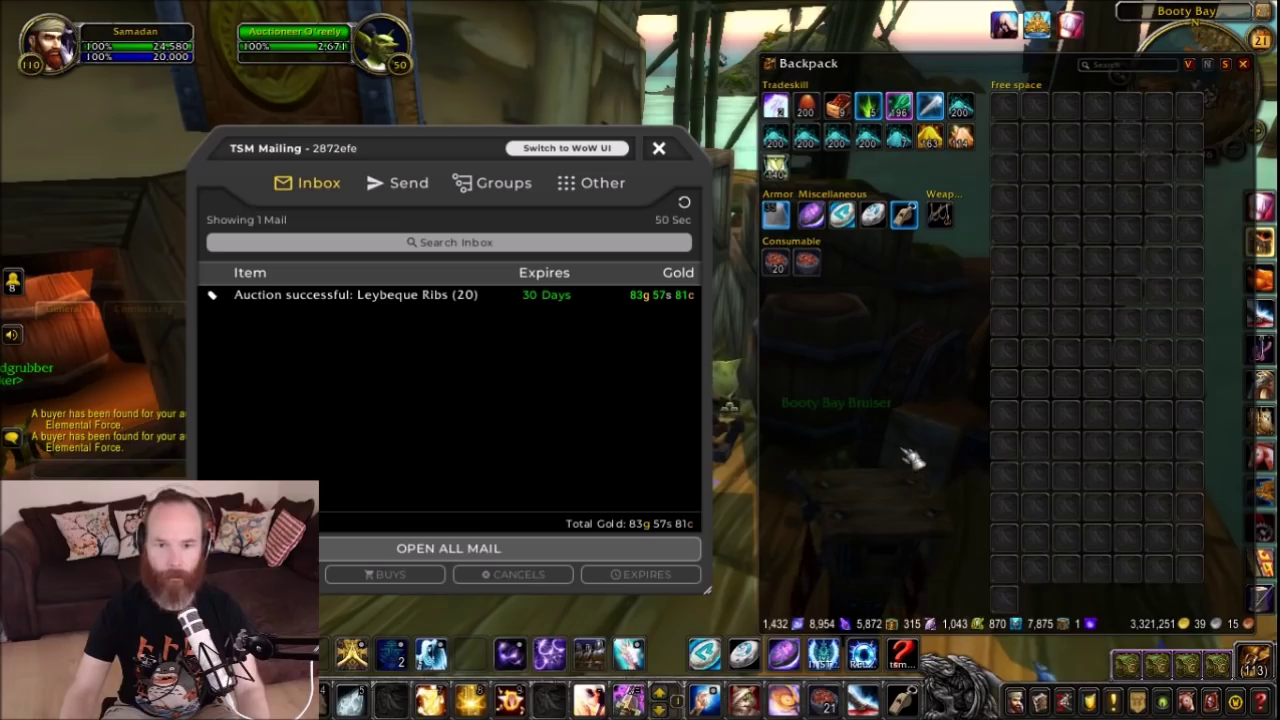
pyautogui.click(590, 150)
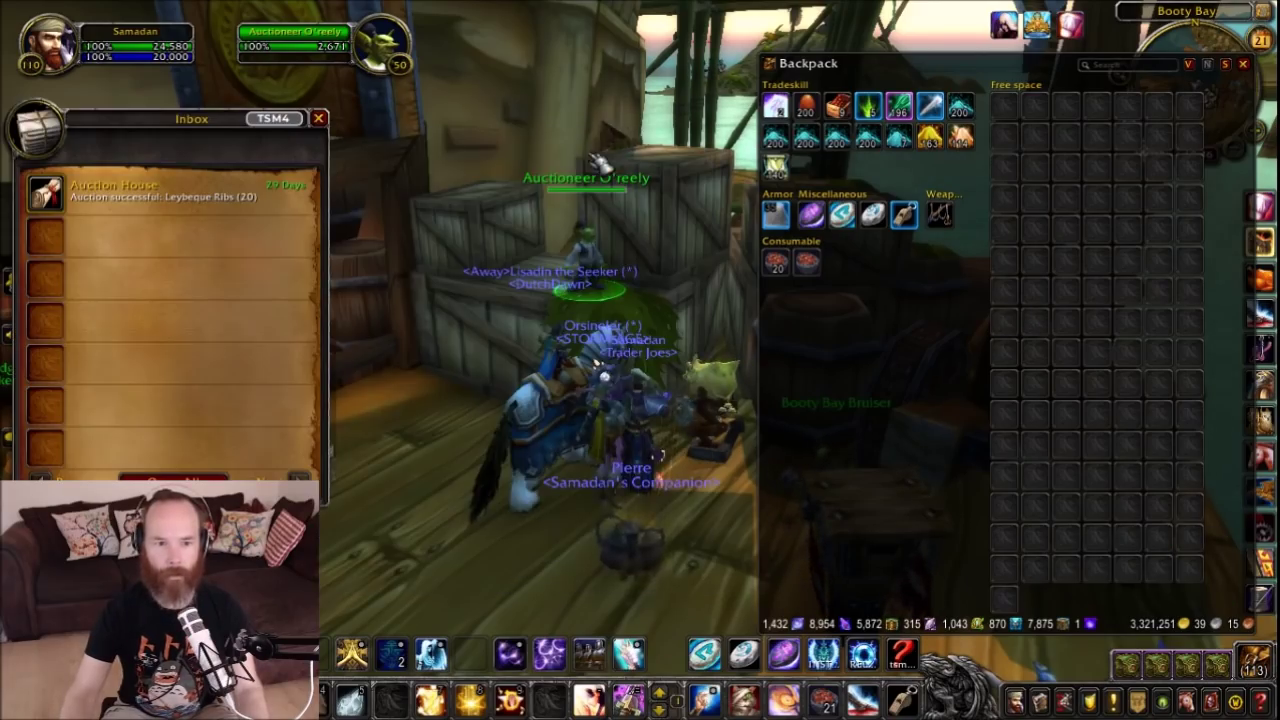
pyautogui.click(273, 120)
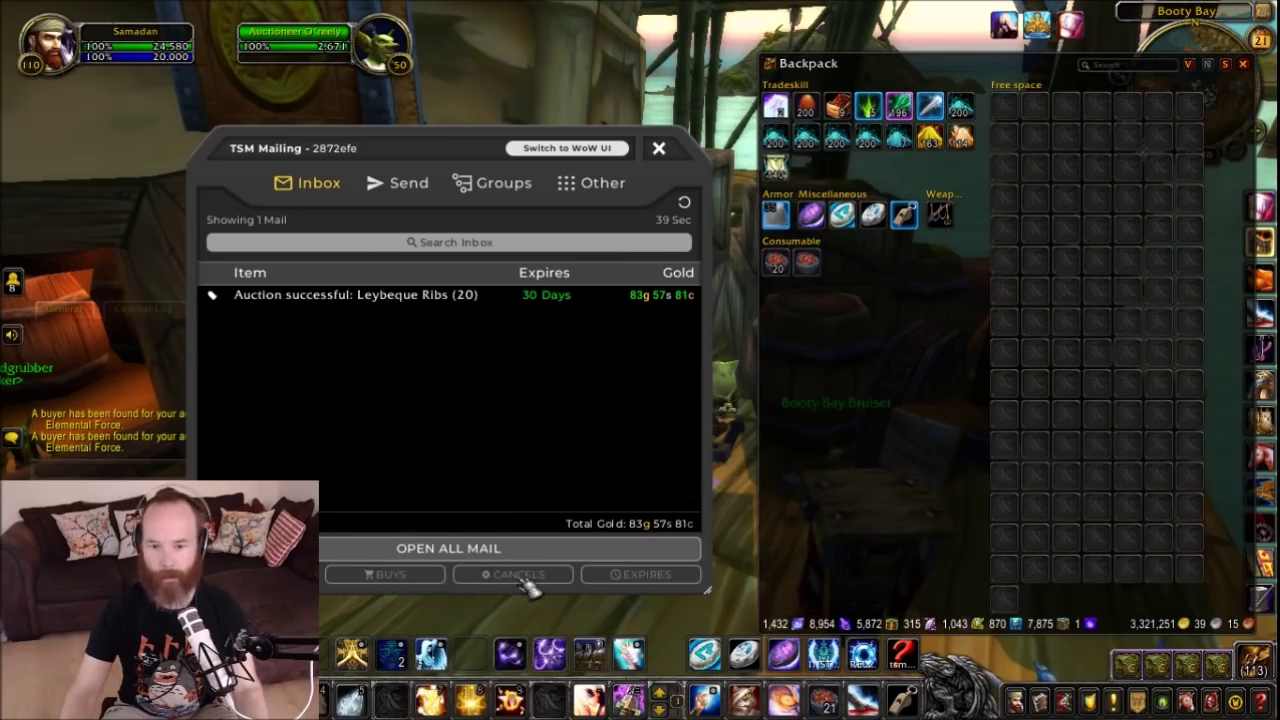
pyautogui.click(410, 190)
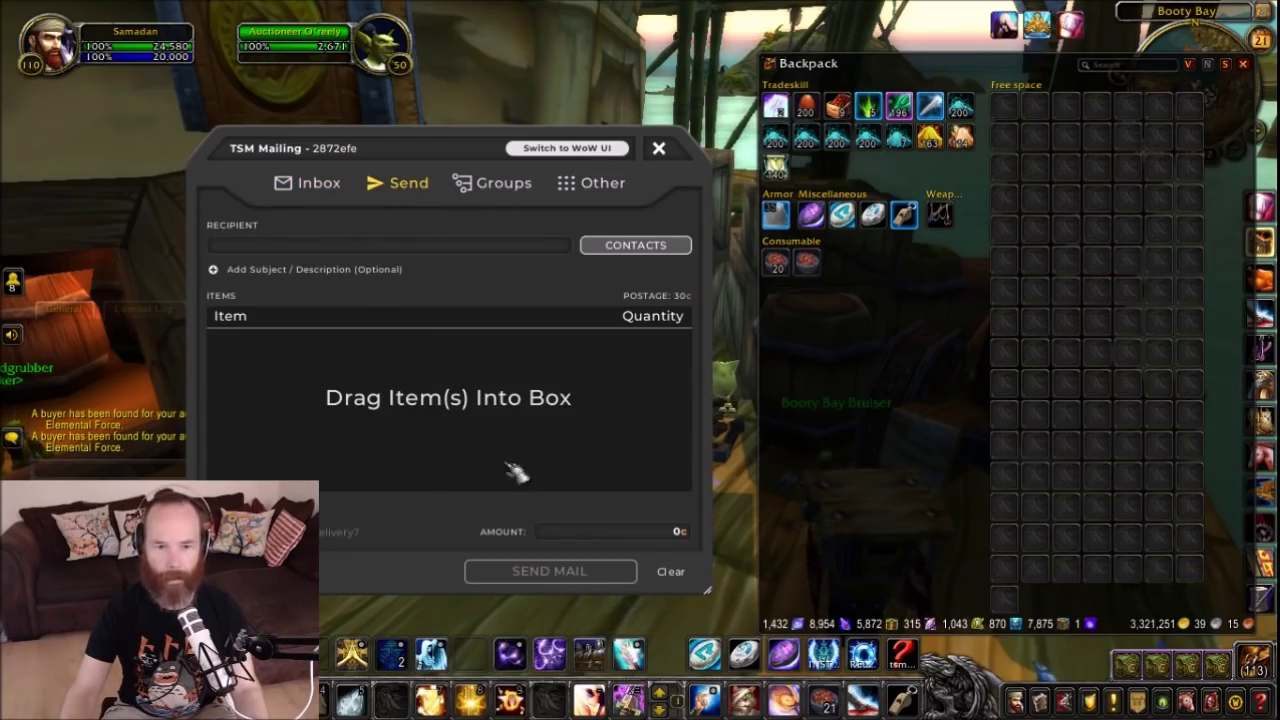
pyautogui.click(490, 187)
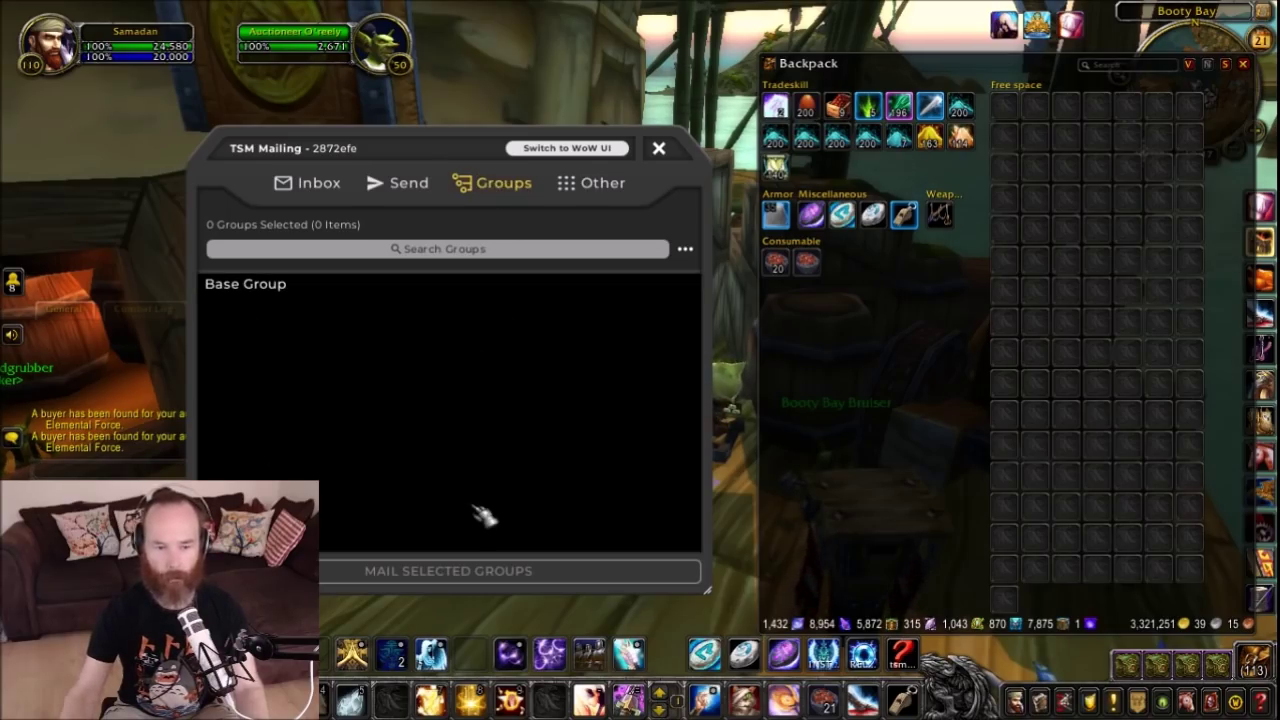
pyautogui.click(603, 186)
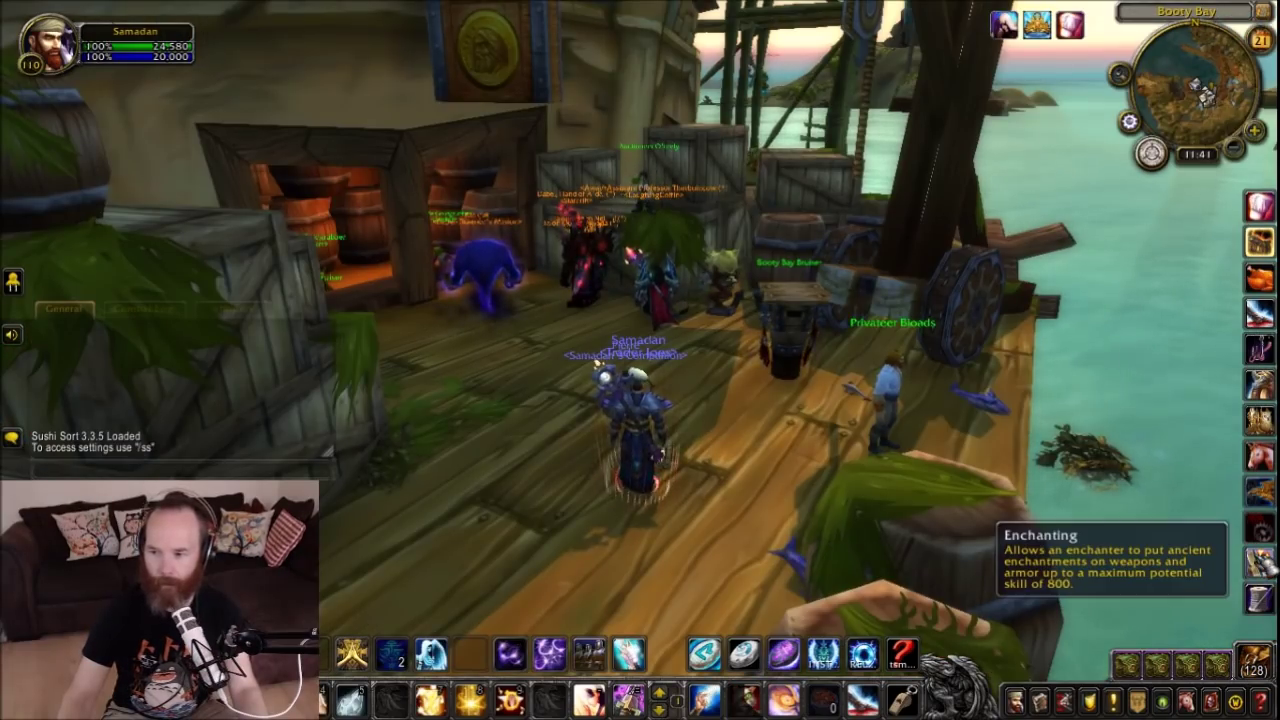
# - Bring up the TSM Enchanting crafting window, reposition it and browse the recipe list
pyautogui.click(1258, 563)
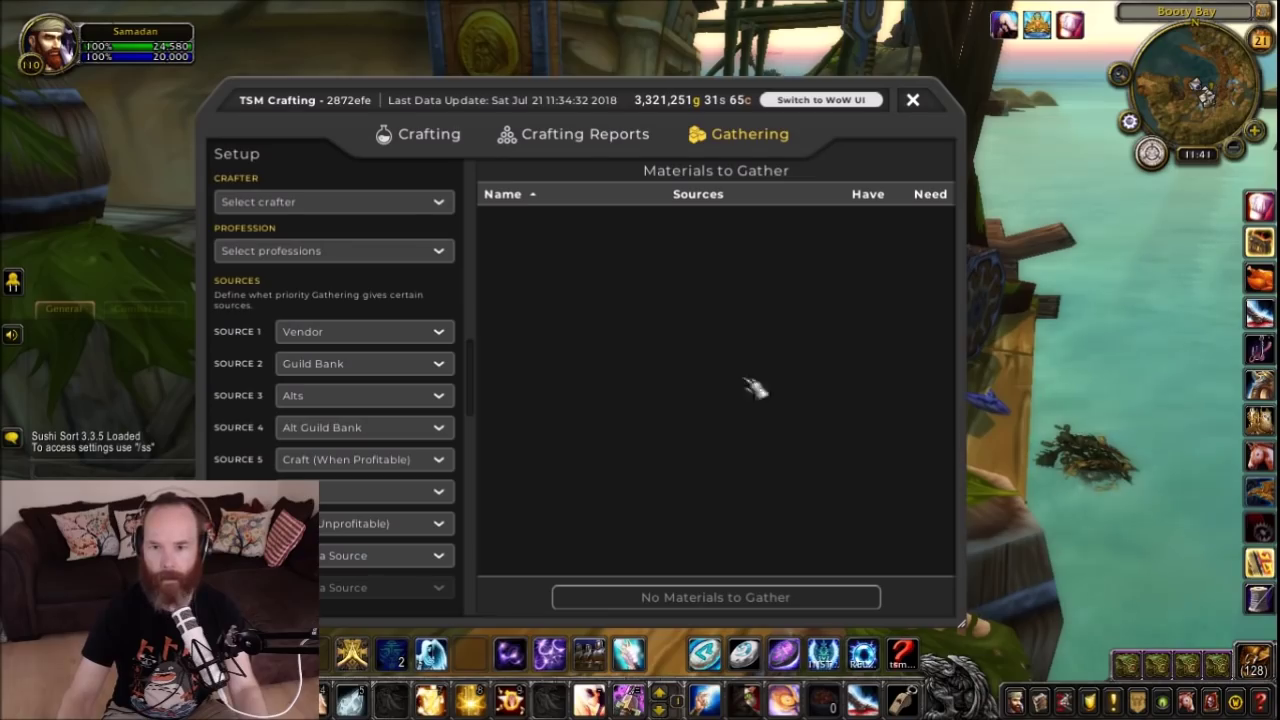
pyautogui.moveTo(560, 108); pyautogui.dragTo(730, 62)
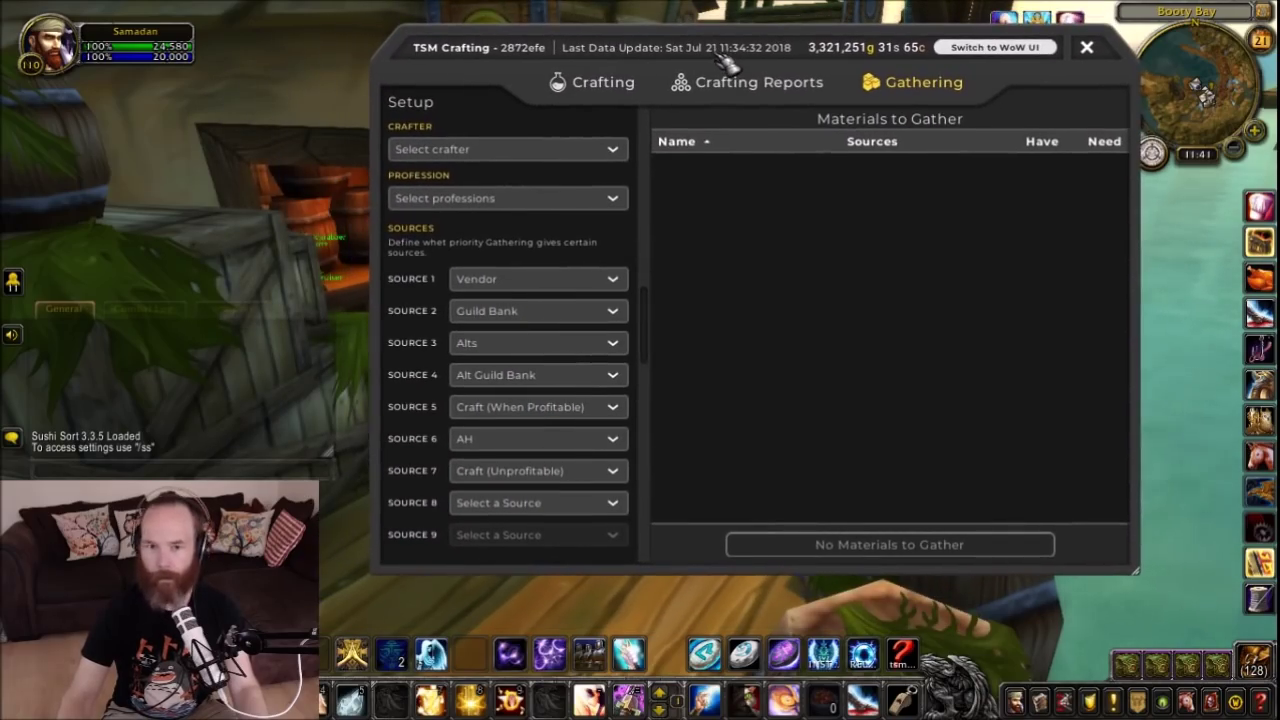
pyautogui.click(600, 96)
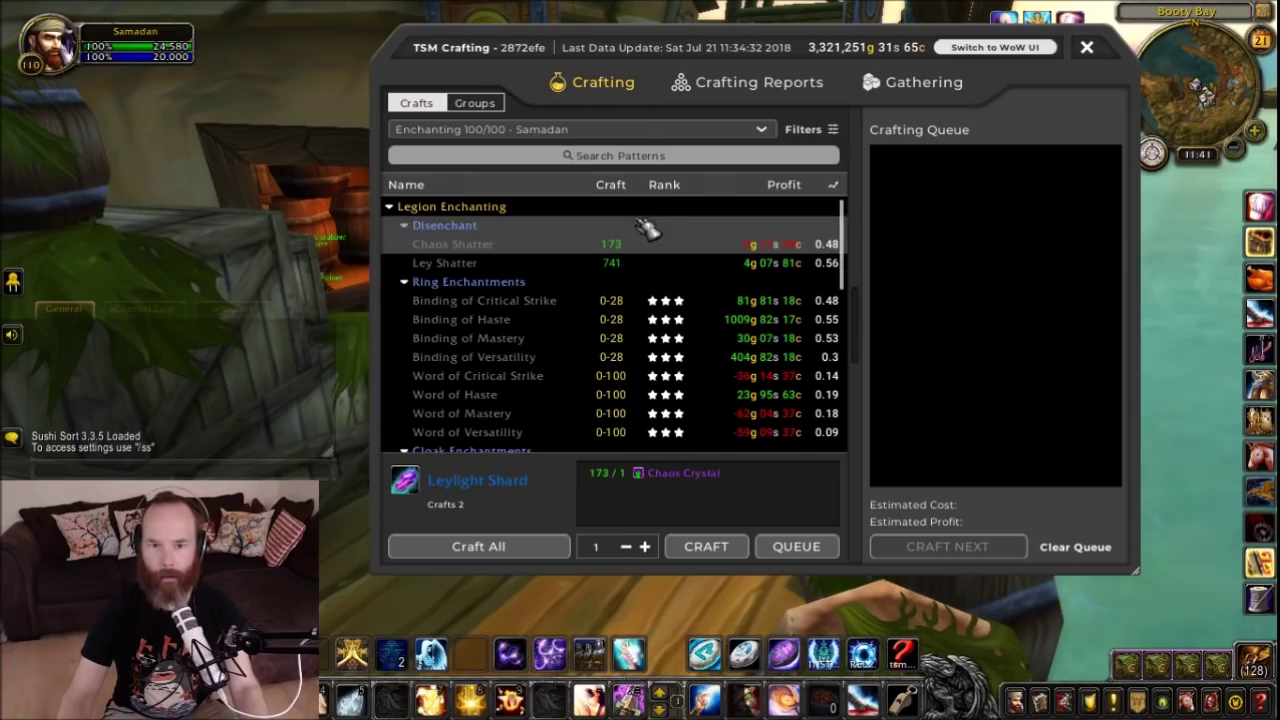
pyautogui.scroll(-10, 712, 288)
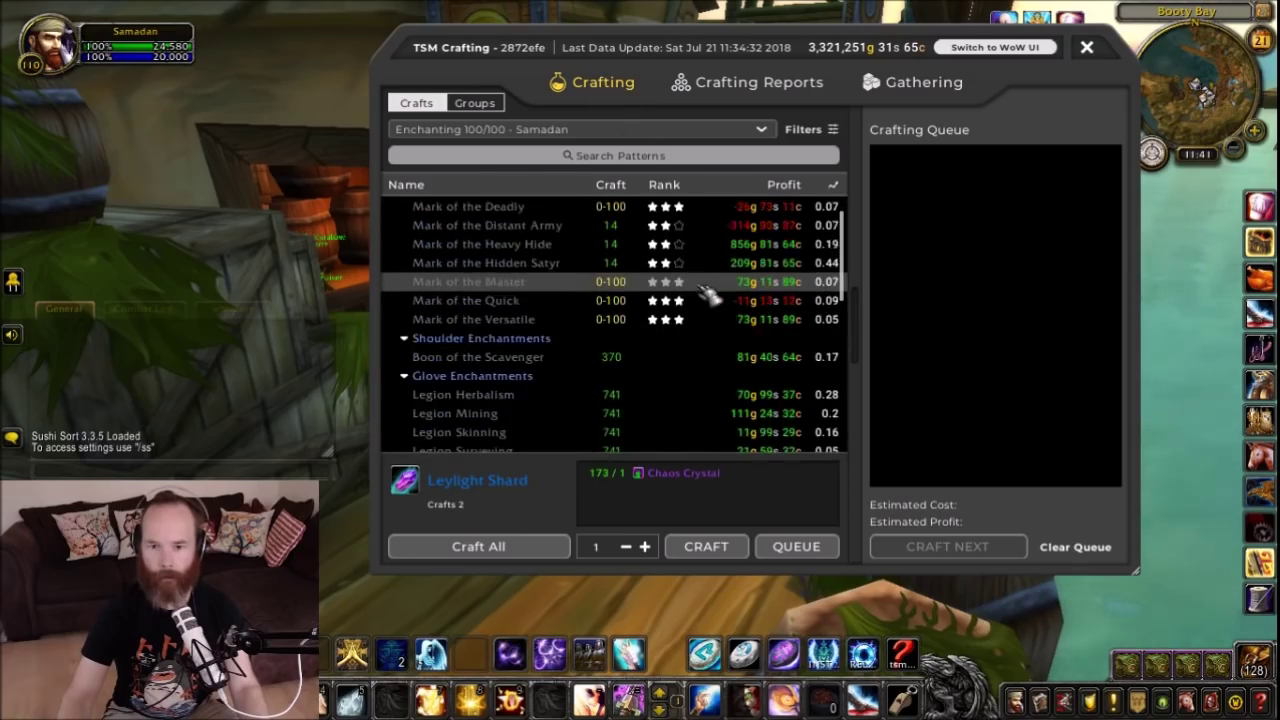
pyautogui.click(994, 47)
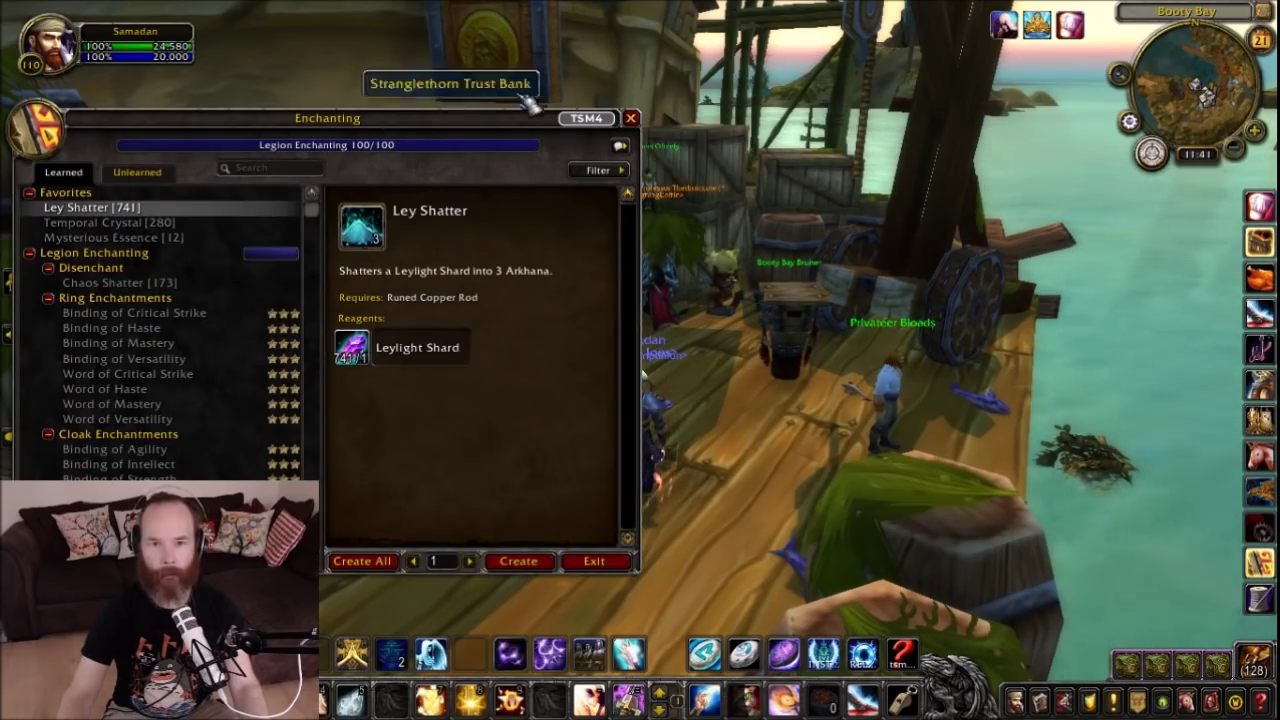
pyautogui.click(588, 118)
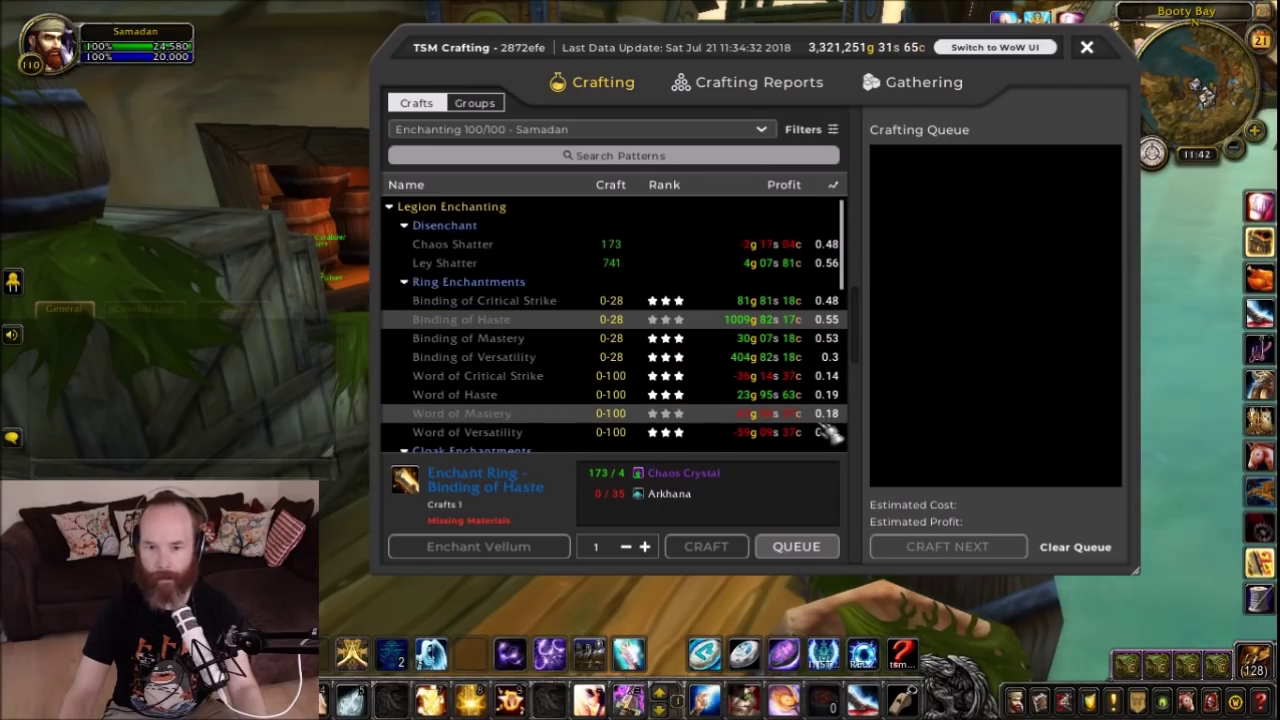
# - Check the Groups view, then queue one Enchant Ring - Binding of Haste from the Crafts list
pyautogui.moveTo(450, 500)
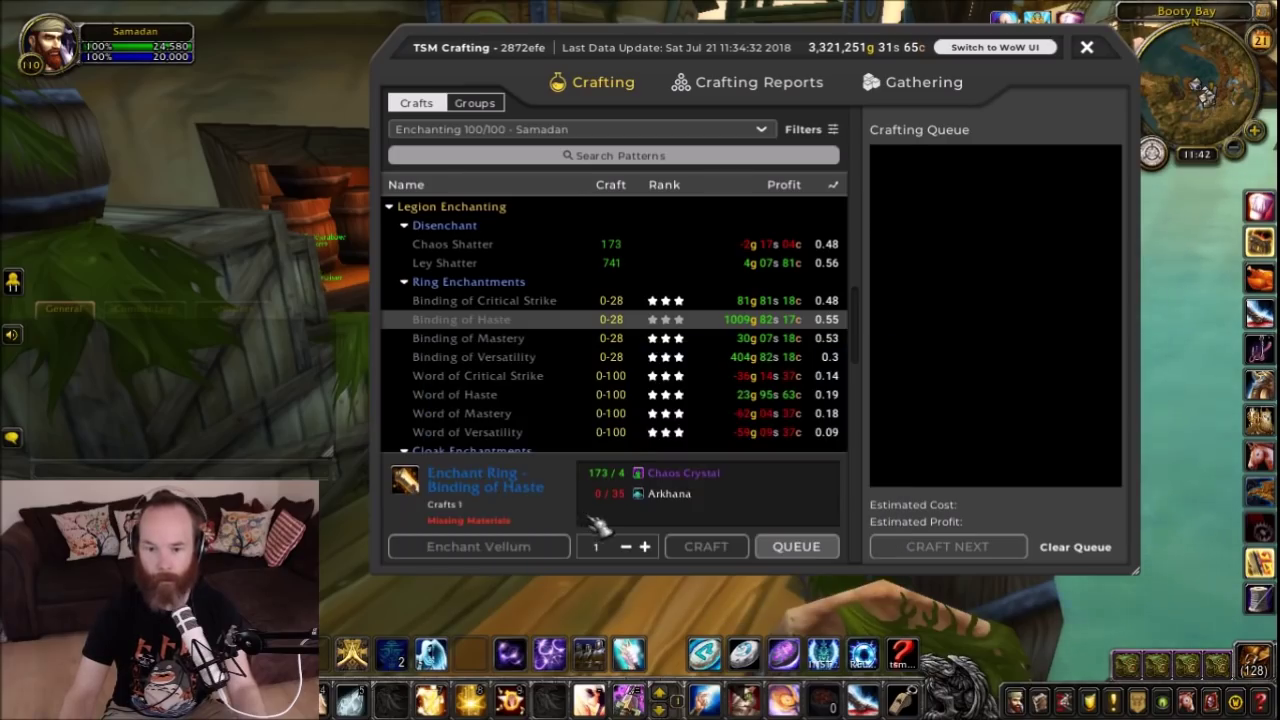
pyautogui.moveTo(686, 485)
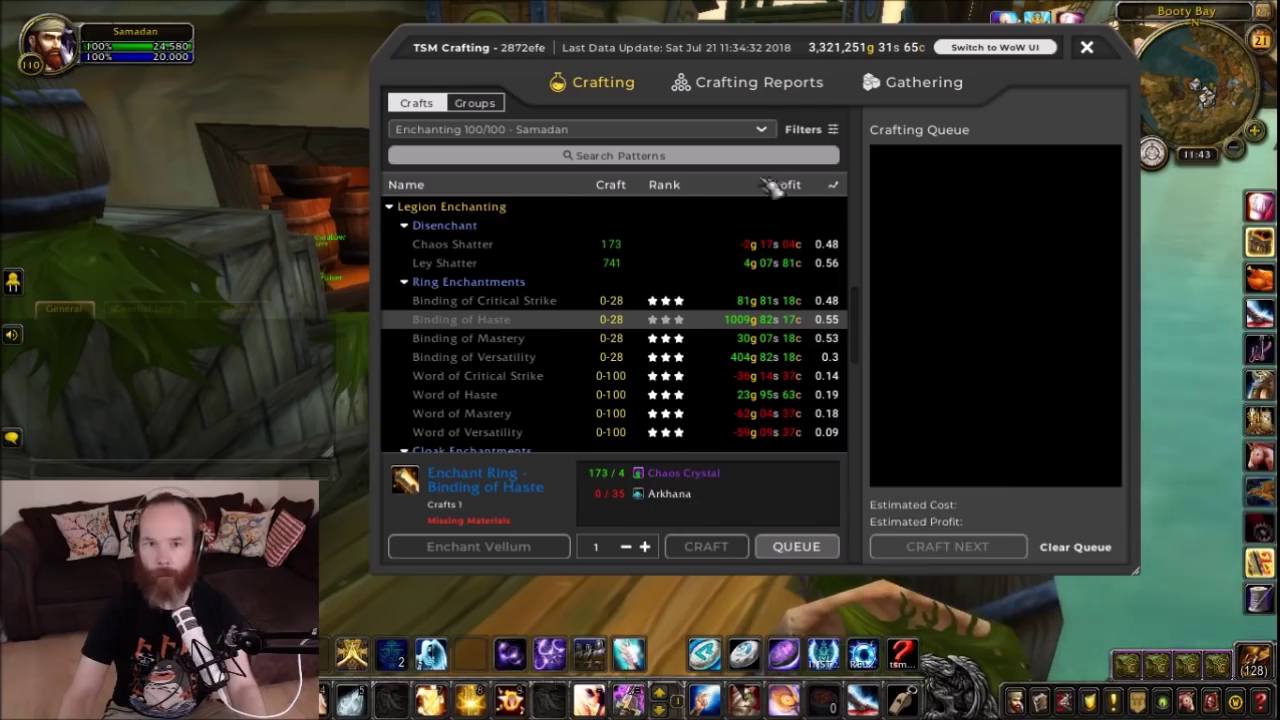
pyautogui.click(489, 106)
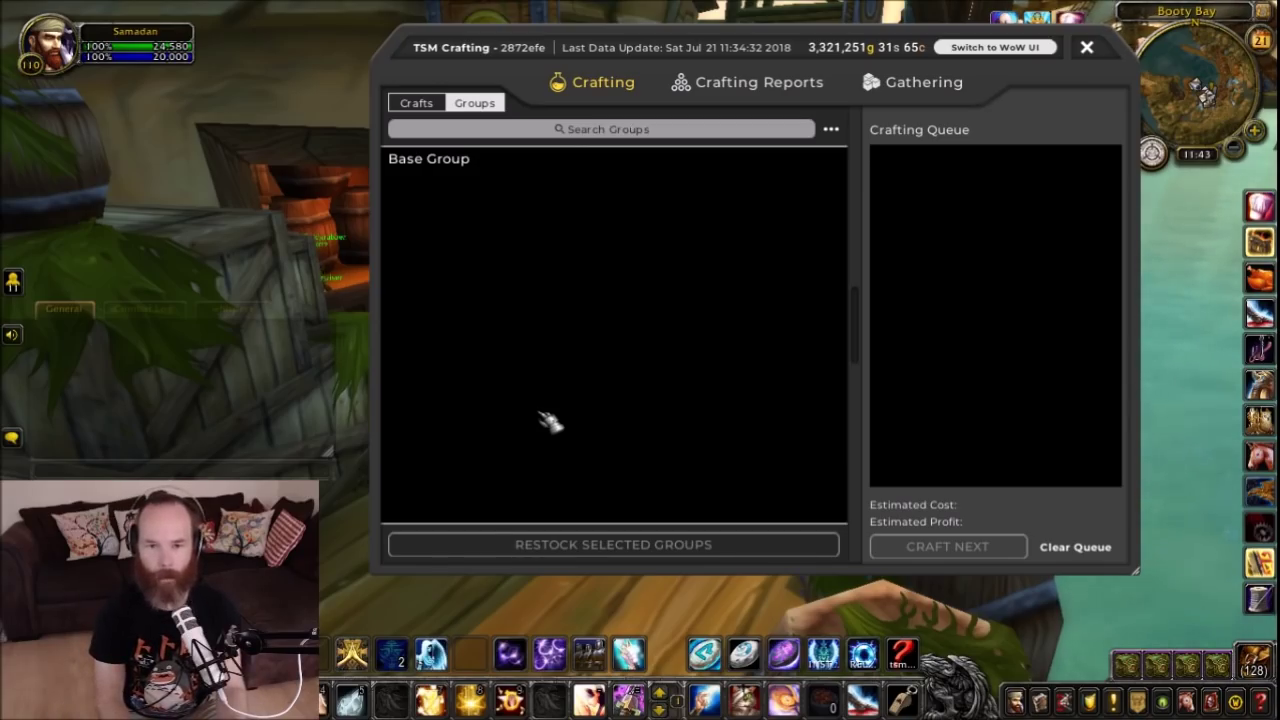
pyautogui.press('1')
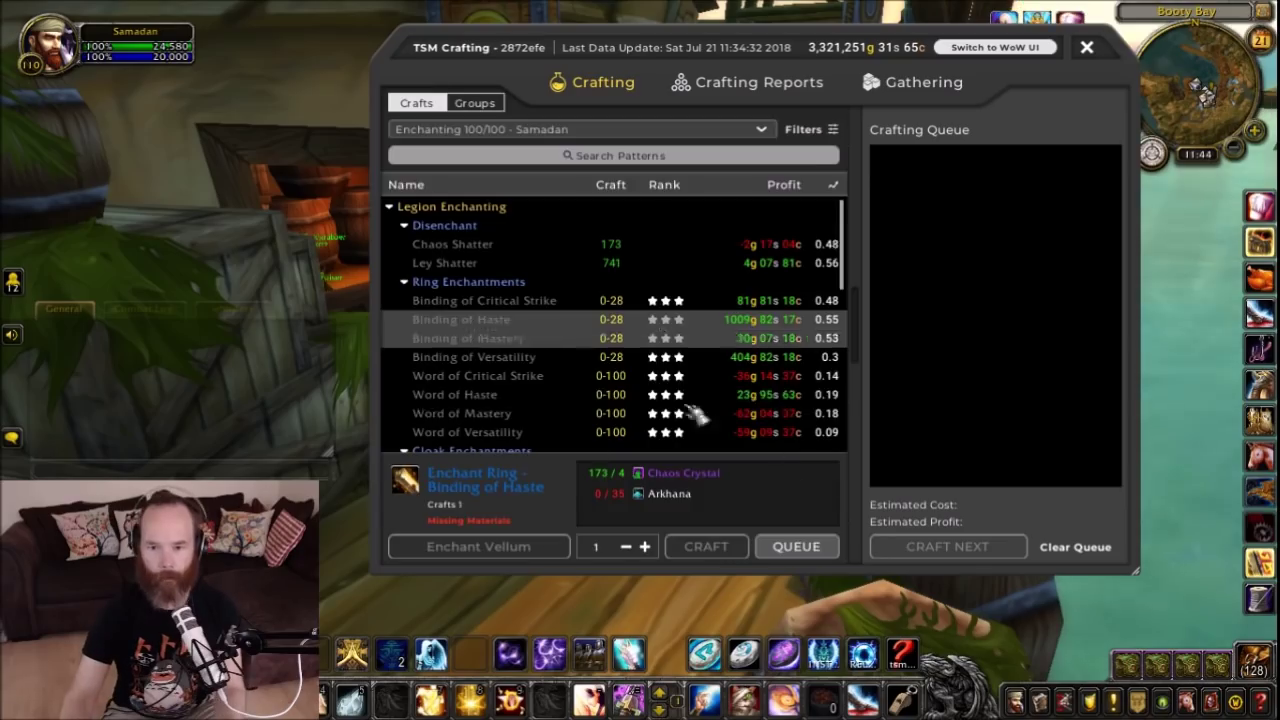
pyautogui.click(815, 554)
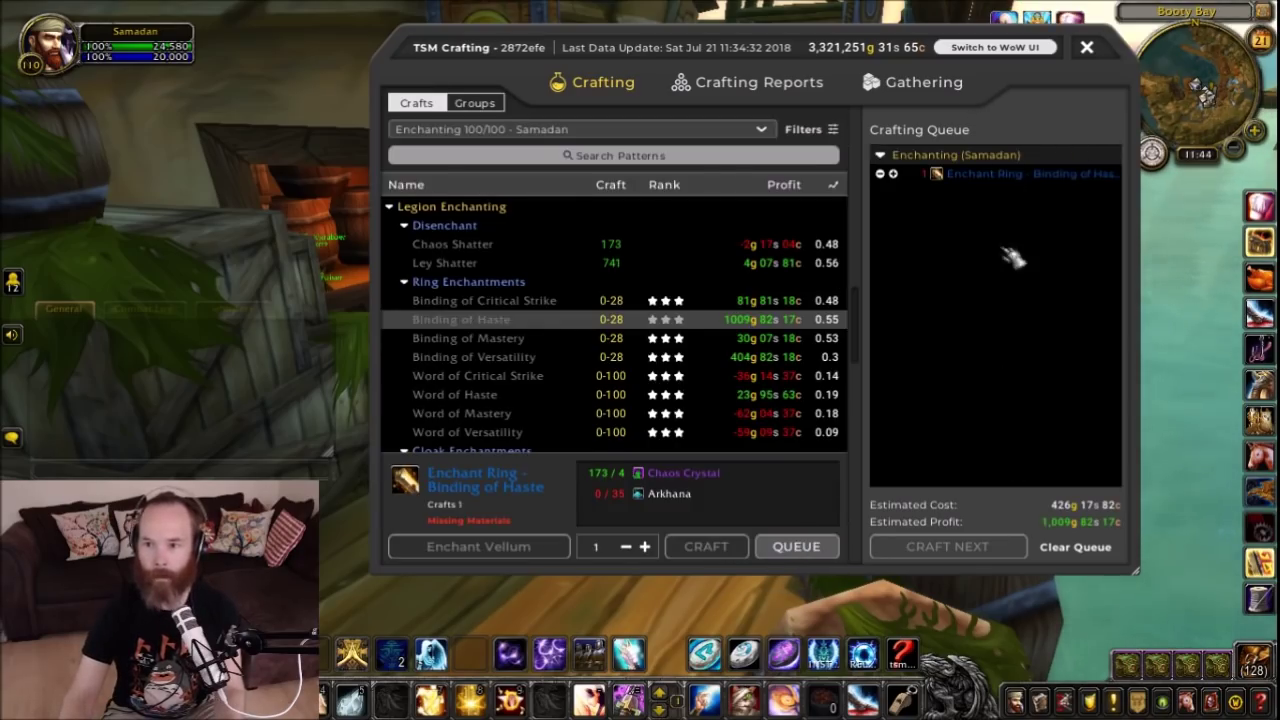
pyautogui.moveTo(985, 192)
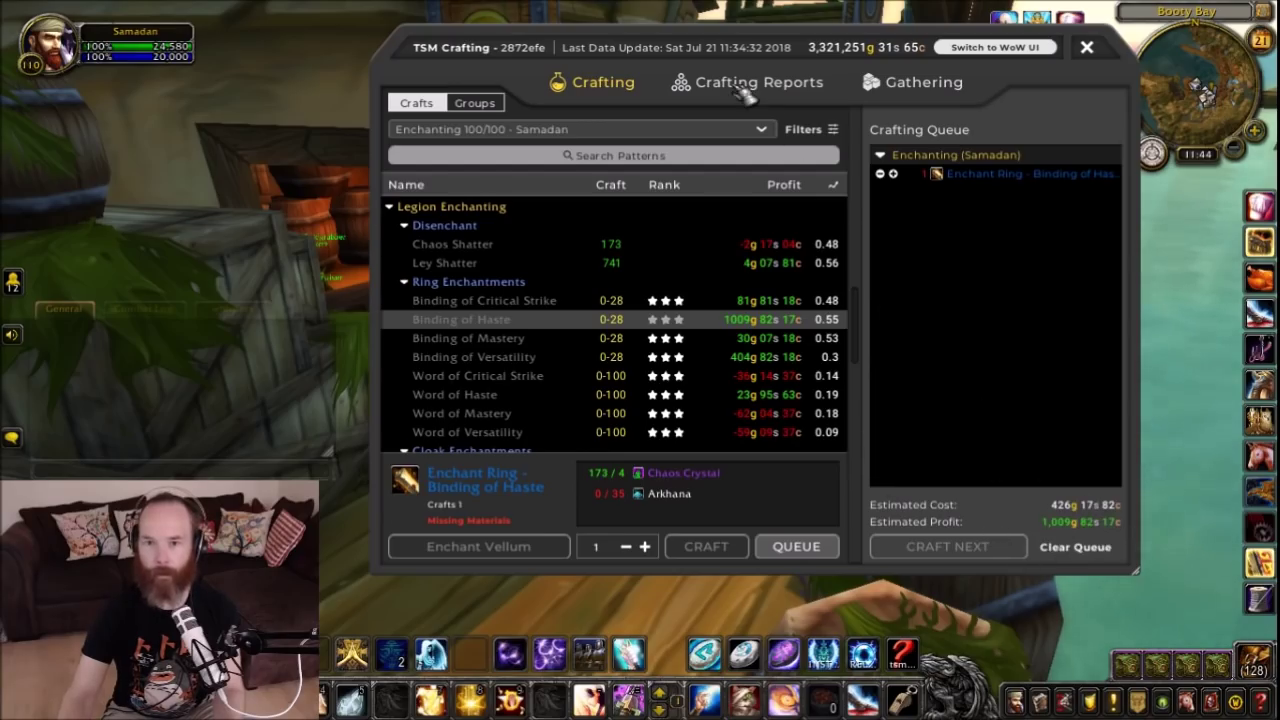
pyautogui.click(926, 88)
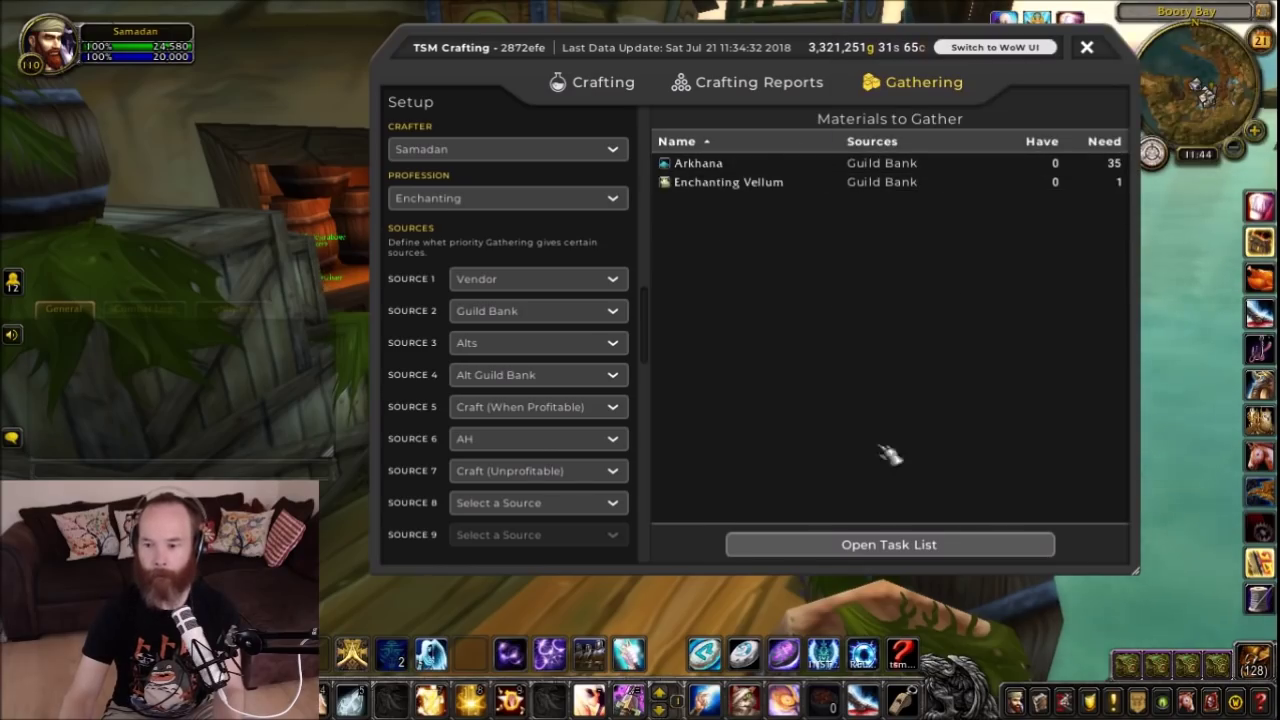
# - Send the Arkhana and Enchanting Vellum to the task list, then bring up Crafting Reports
pyautogui.click(905, 548)
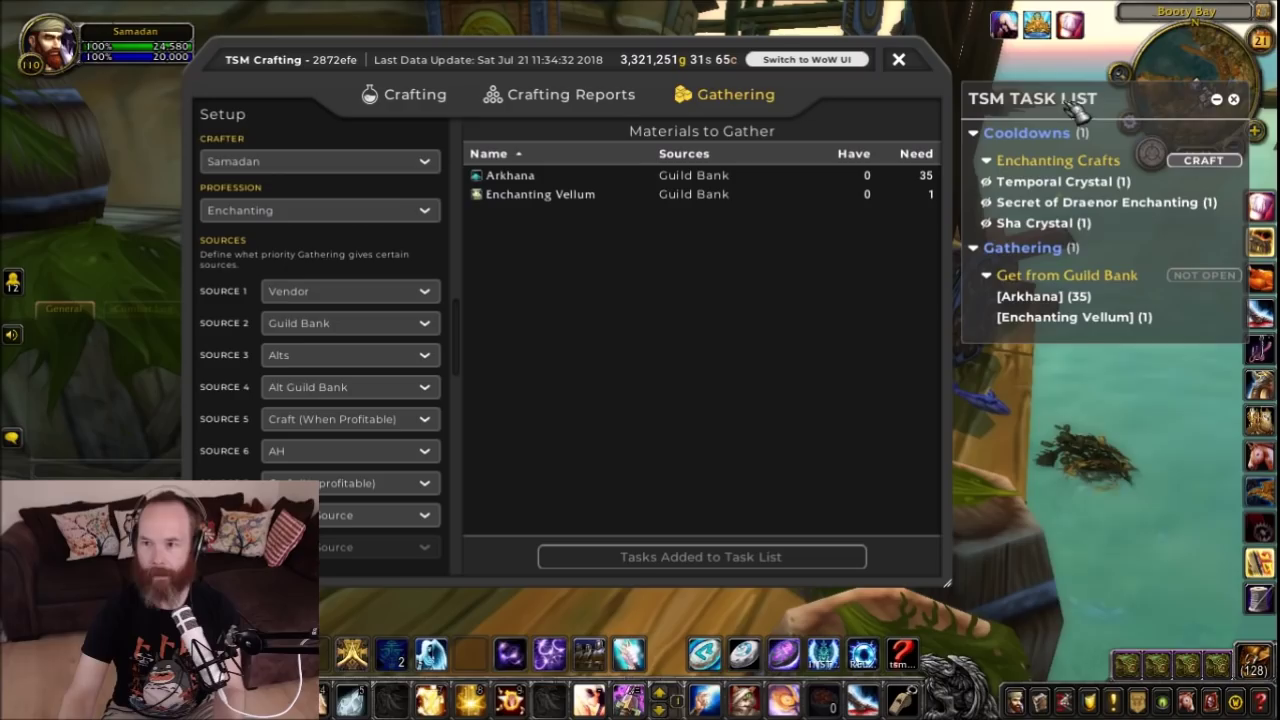
pyautogui.moveTo(1078, 98); pyautogui.dragTo(1080, 86)
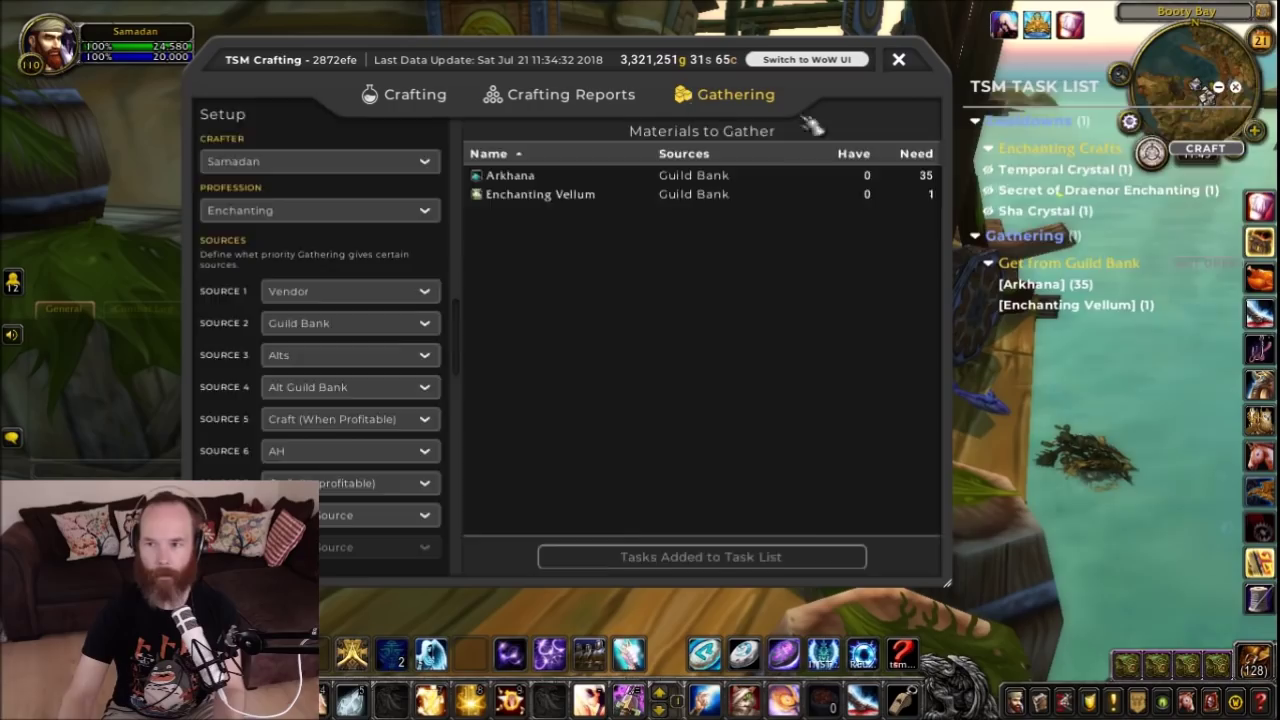
pyautogui.click(571, 94)
pyautogui.moveTo(588, 110); pyautogui.dragTo(745, 96)
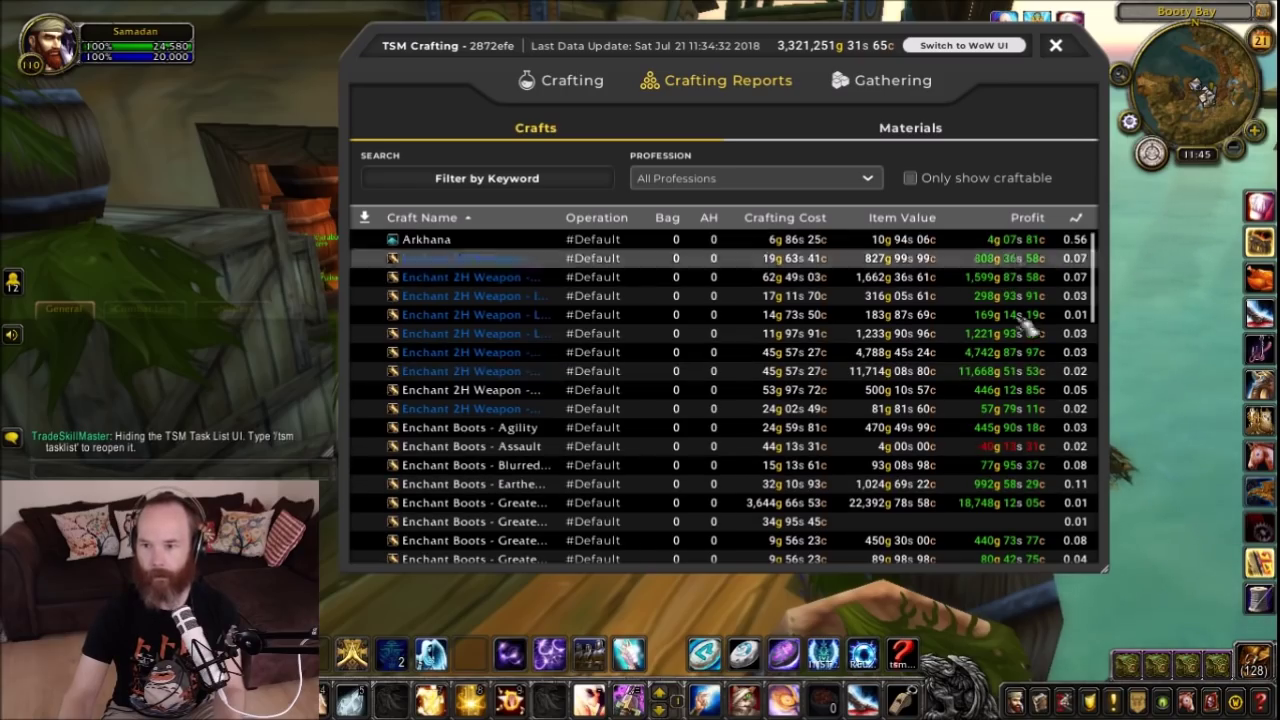
# - Switch Crafting Reports from the Crafts list to the Materials report
pyautogui.click(926, 130)
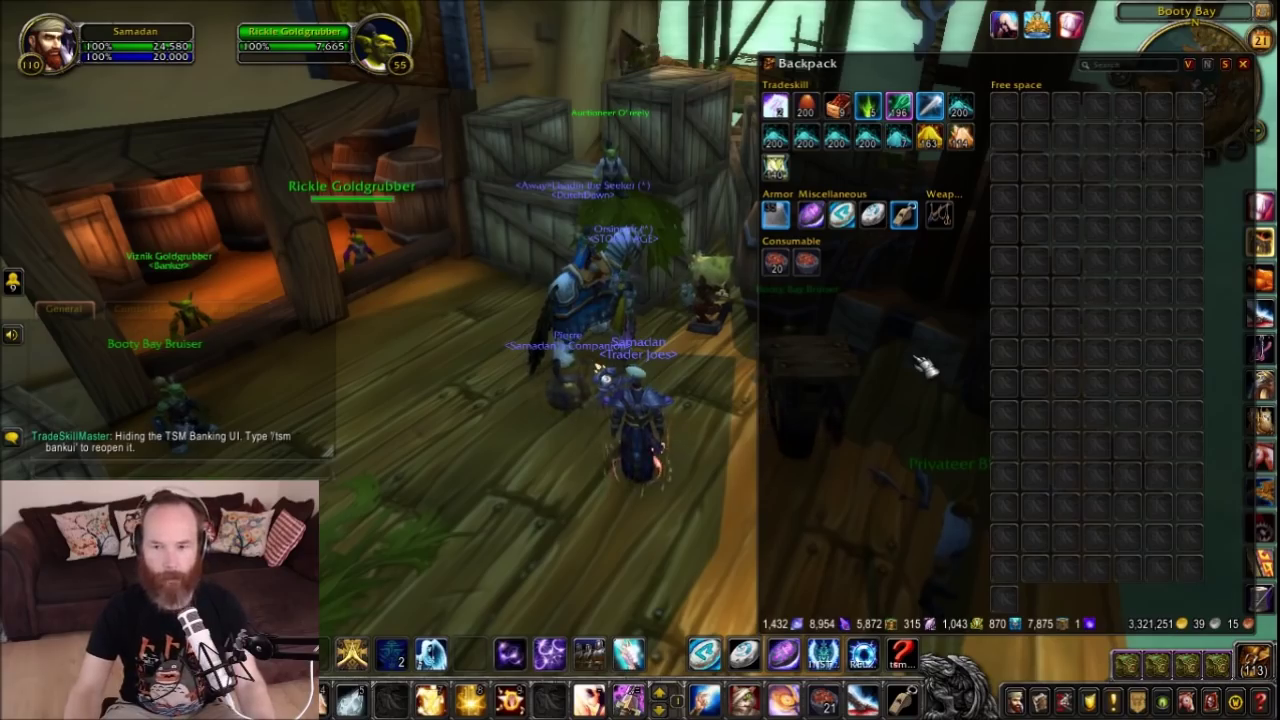
# - Read the Arkhana TSM price tooltip in the bag, then reopen the TSM main window
pyautogui.moveTo(845, 155)
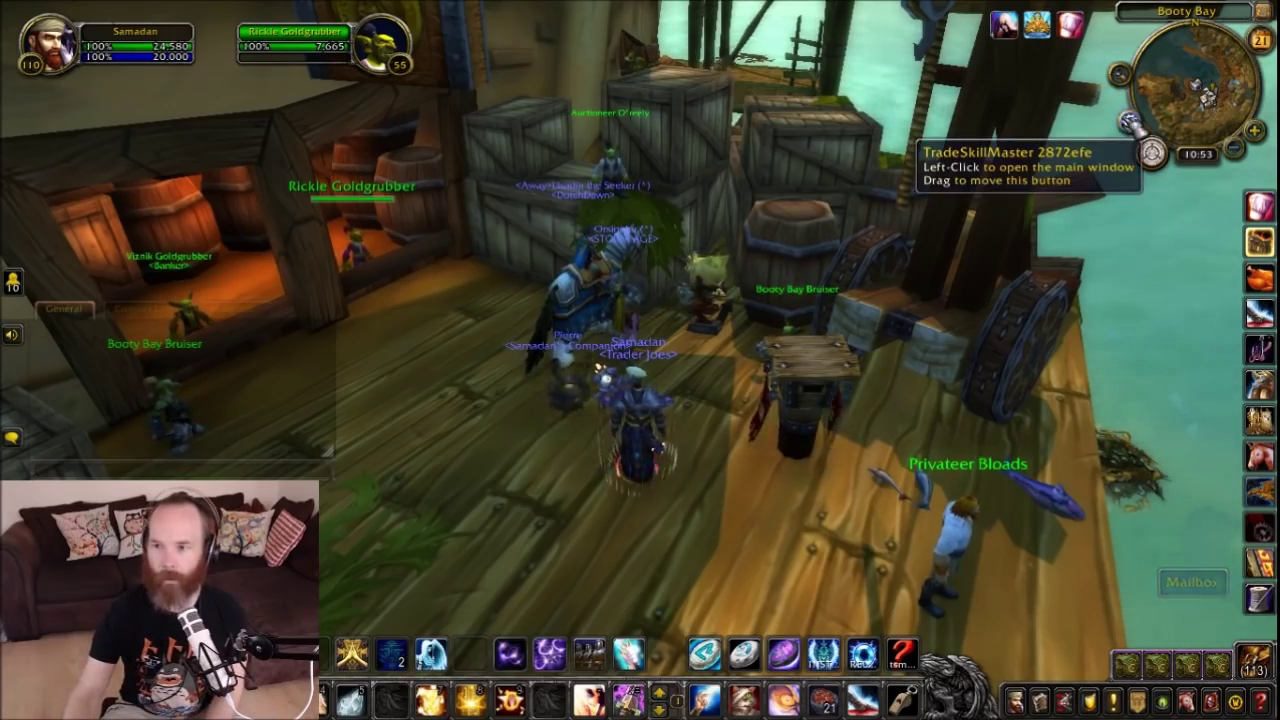
pyautogui.click(1126, 144)
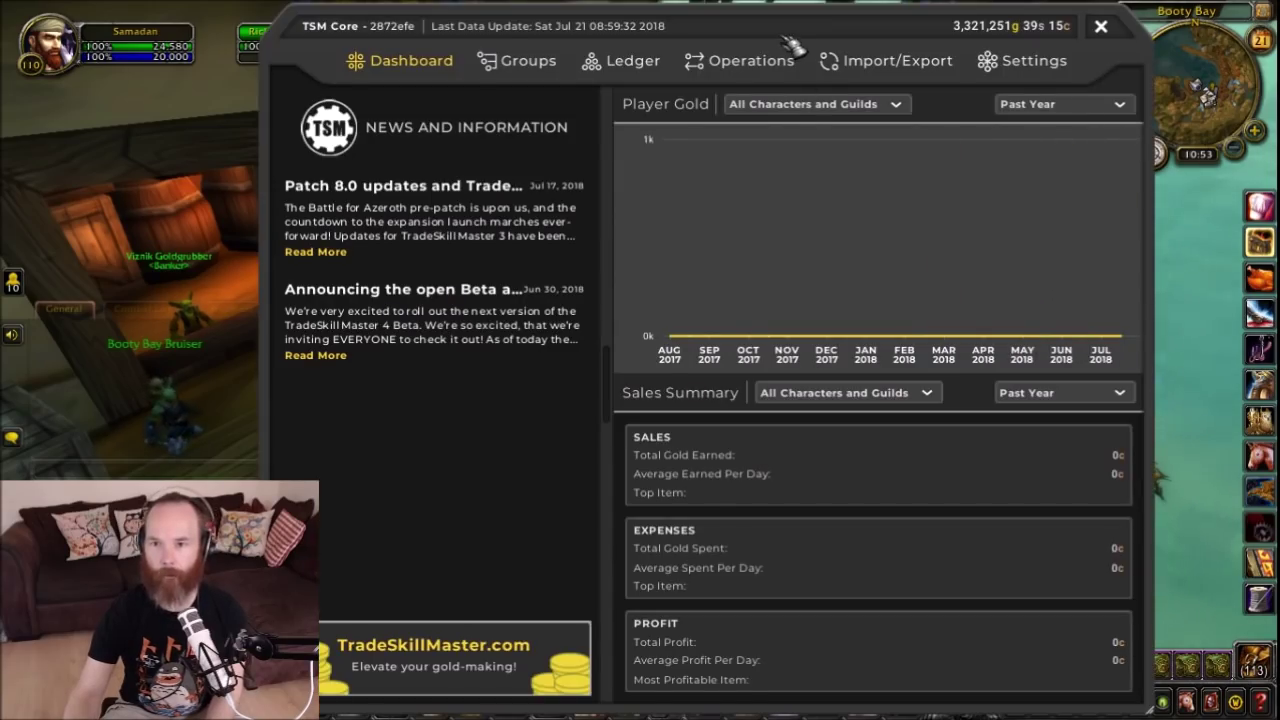
# - Enable market value and cancellations since last sale in the Accounting tooltip settings
pyautogui.click(1014, 68)
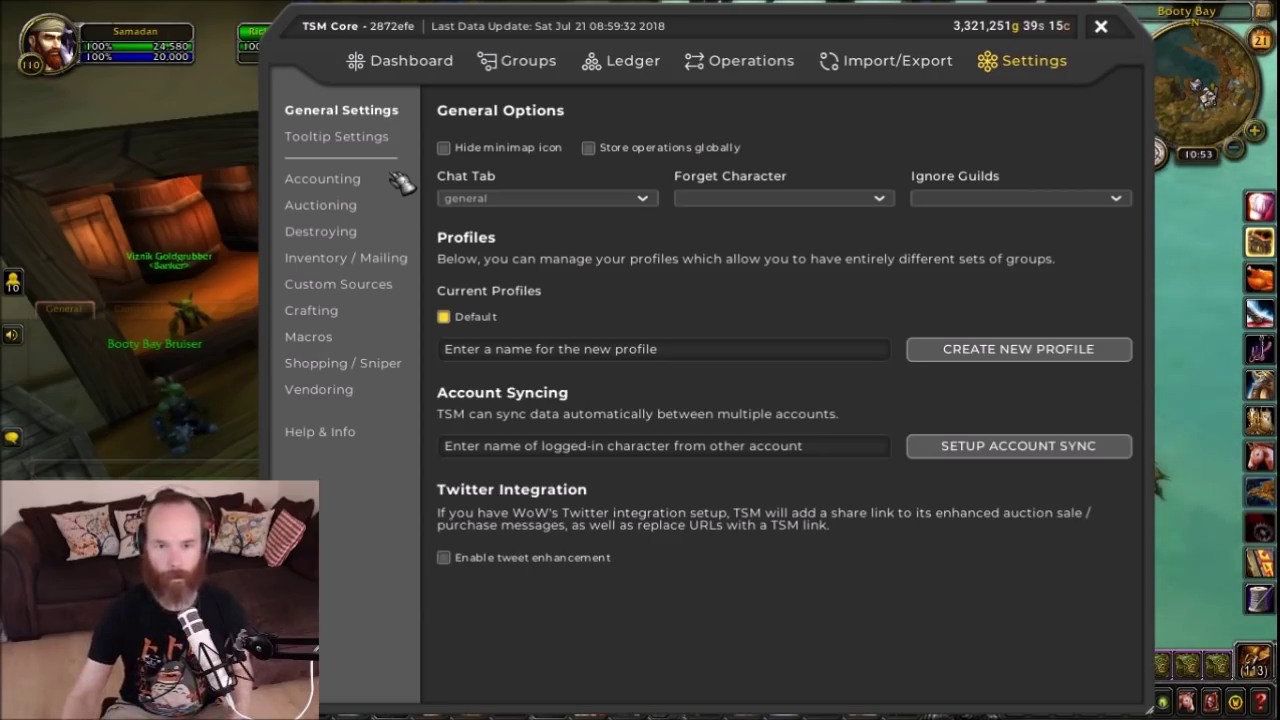
pyautogui.click(336, 136)
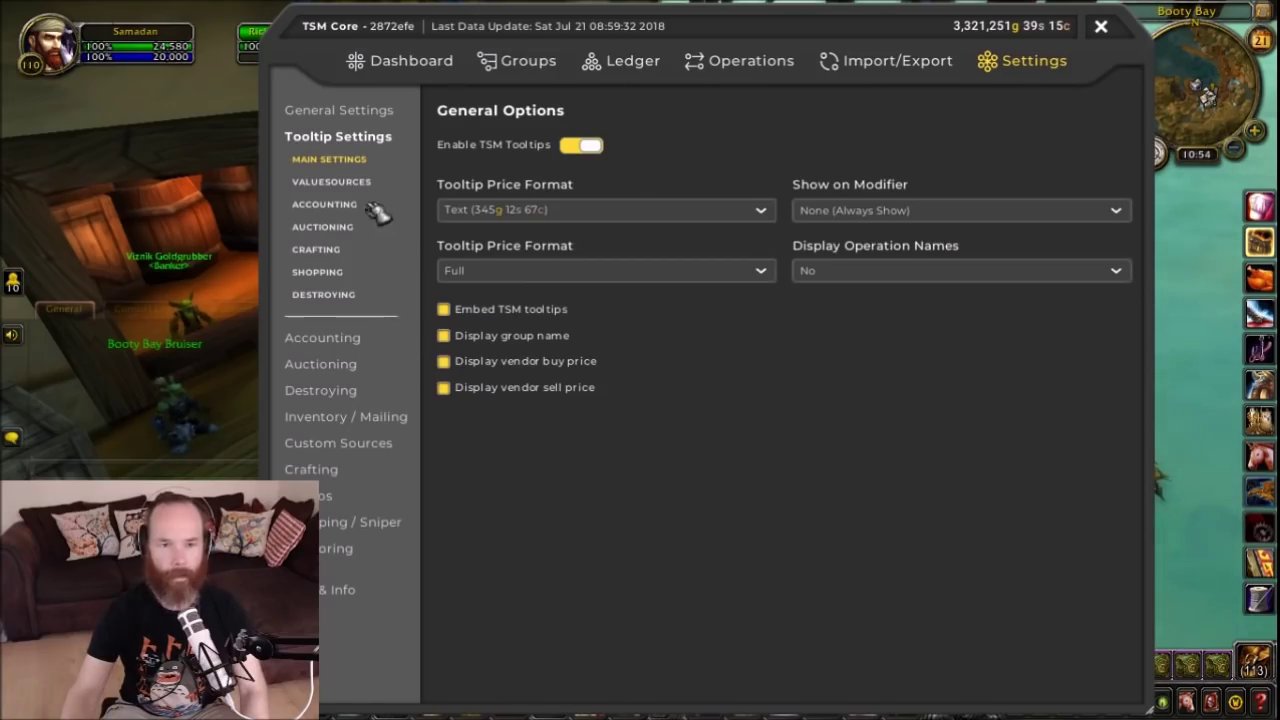
pyautogui.click(326, 205)
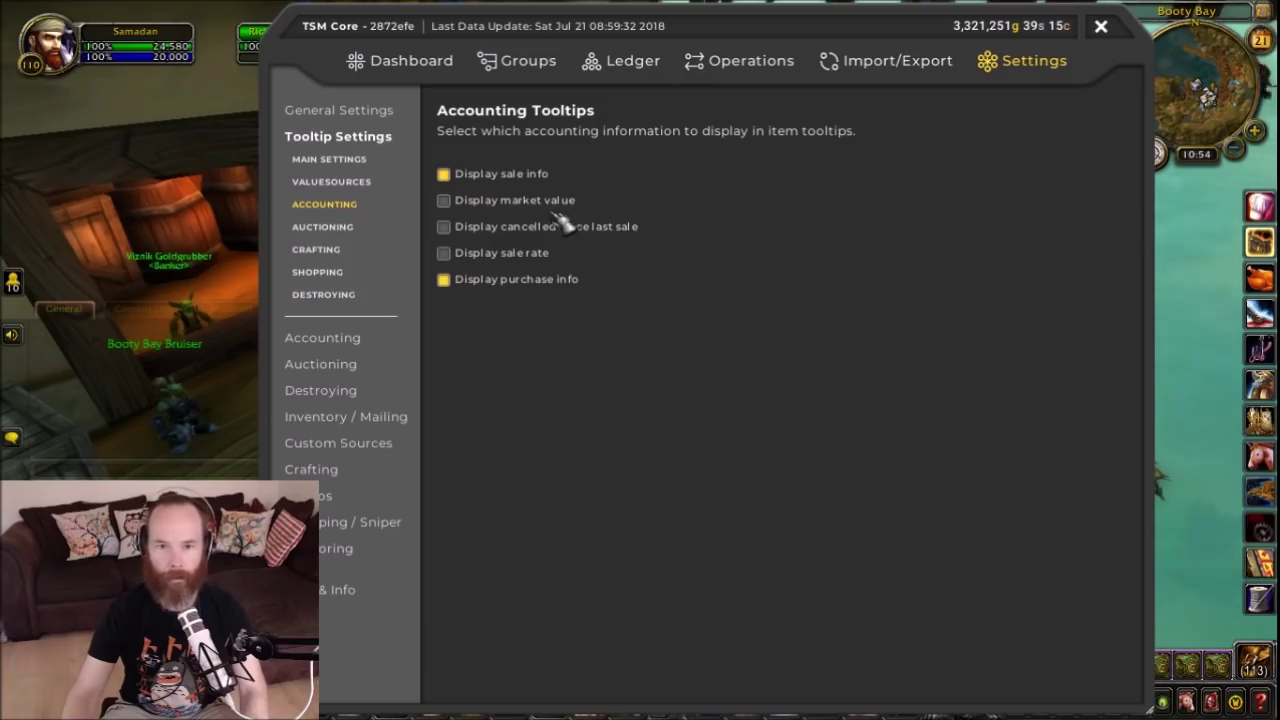
pyautogui.click(443, 200)
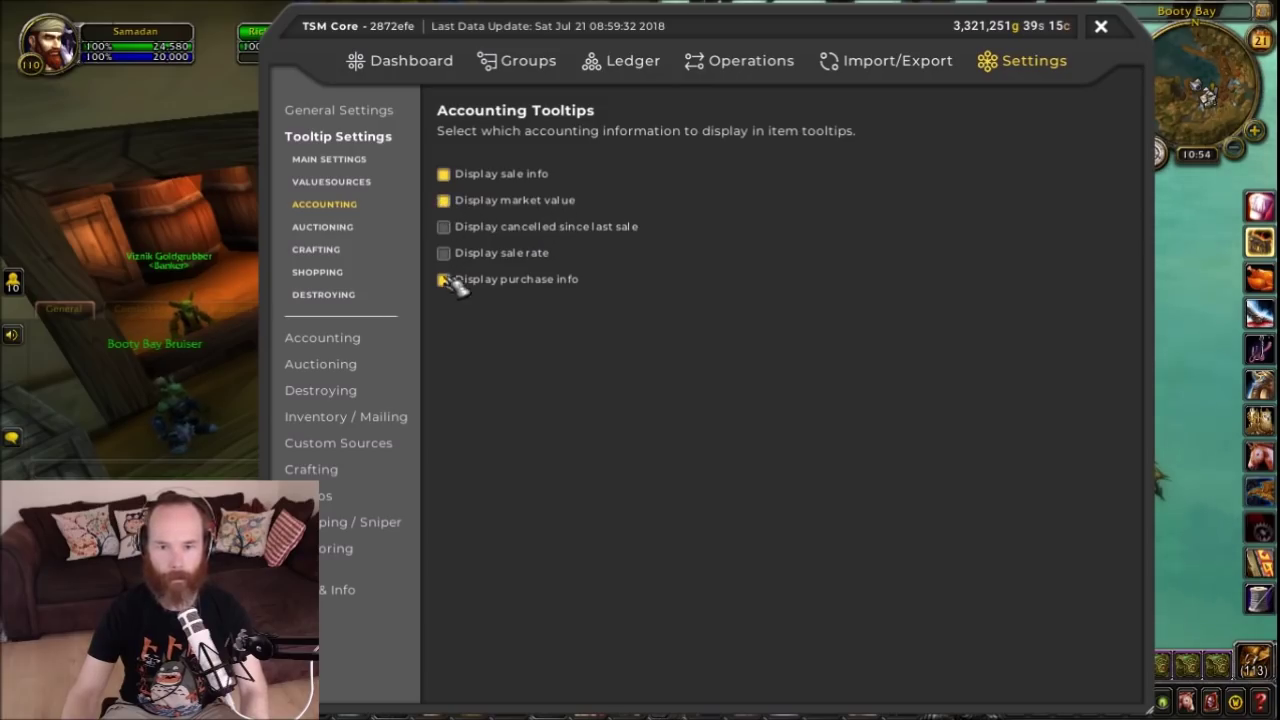
pyautogui.click(444, 227)
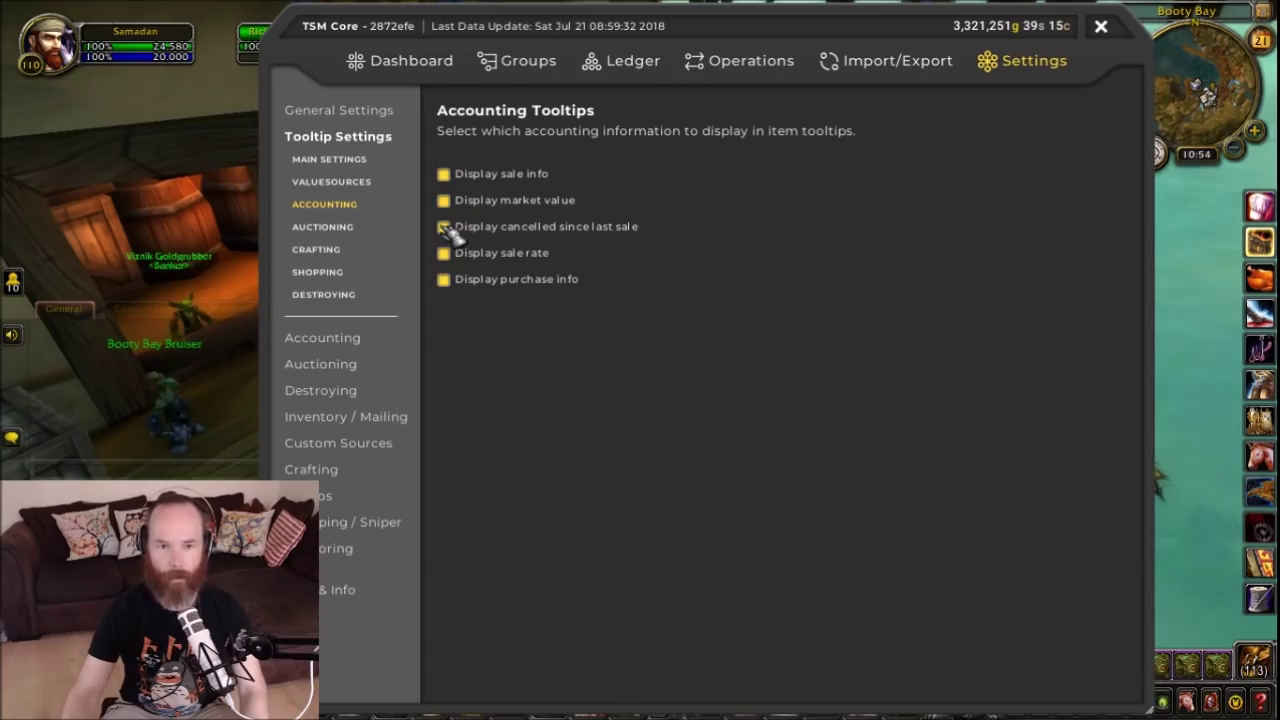
# - Enable auctioning values, plus crafting material cost and materials list, in item tooltips
pyautogui.click(323, 227)
pyautogui.click(448, 225)
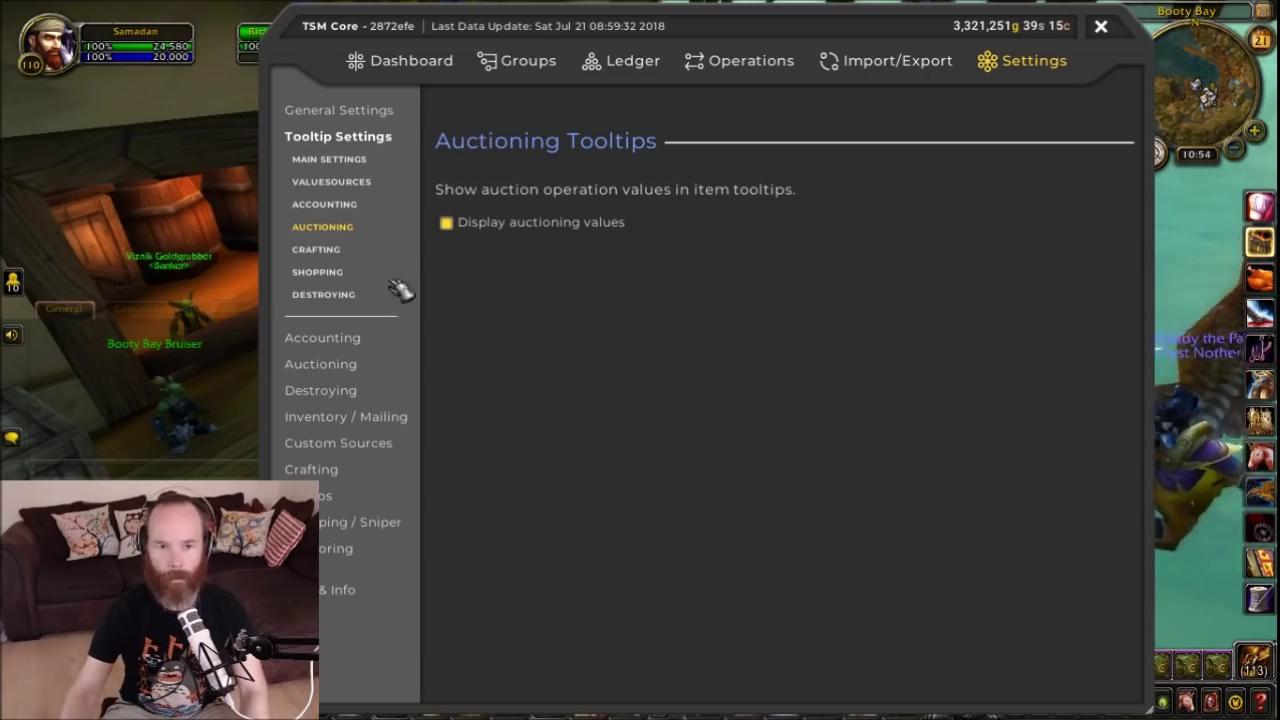
pyautogui.click(310, 251)
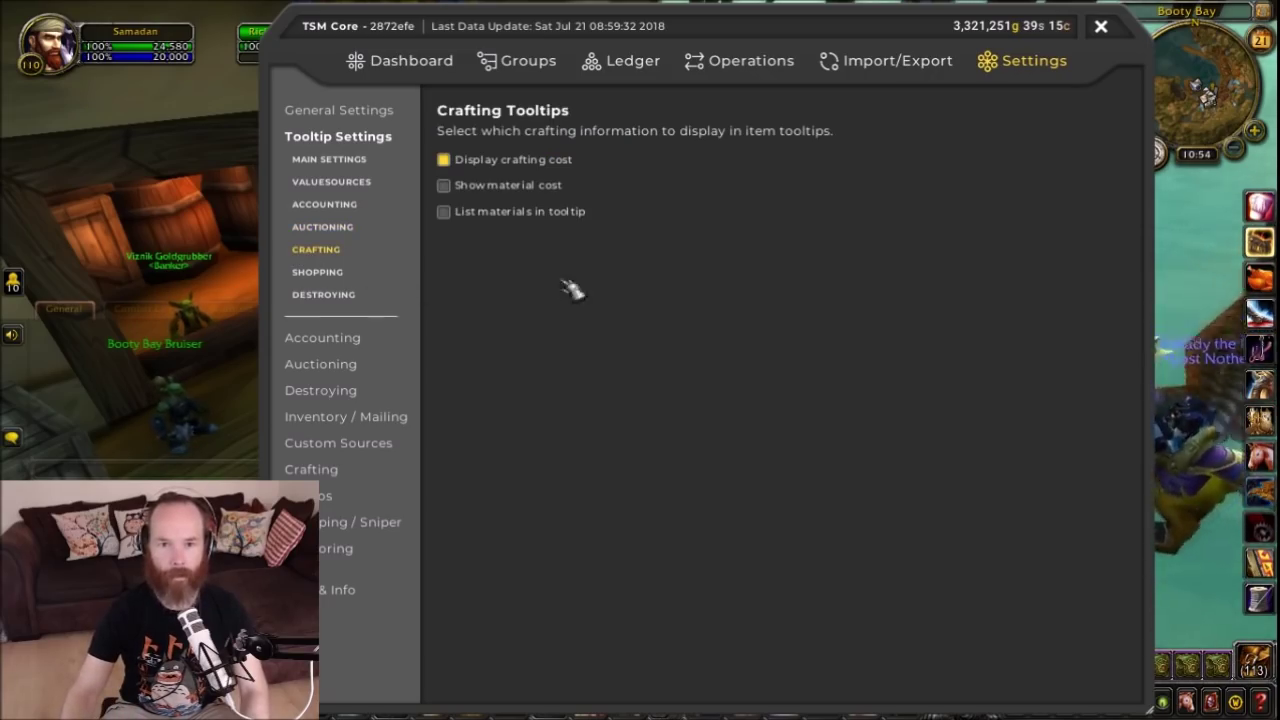
pyautogui.click(445, 187)
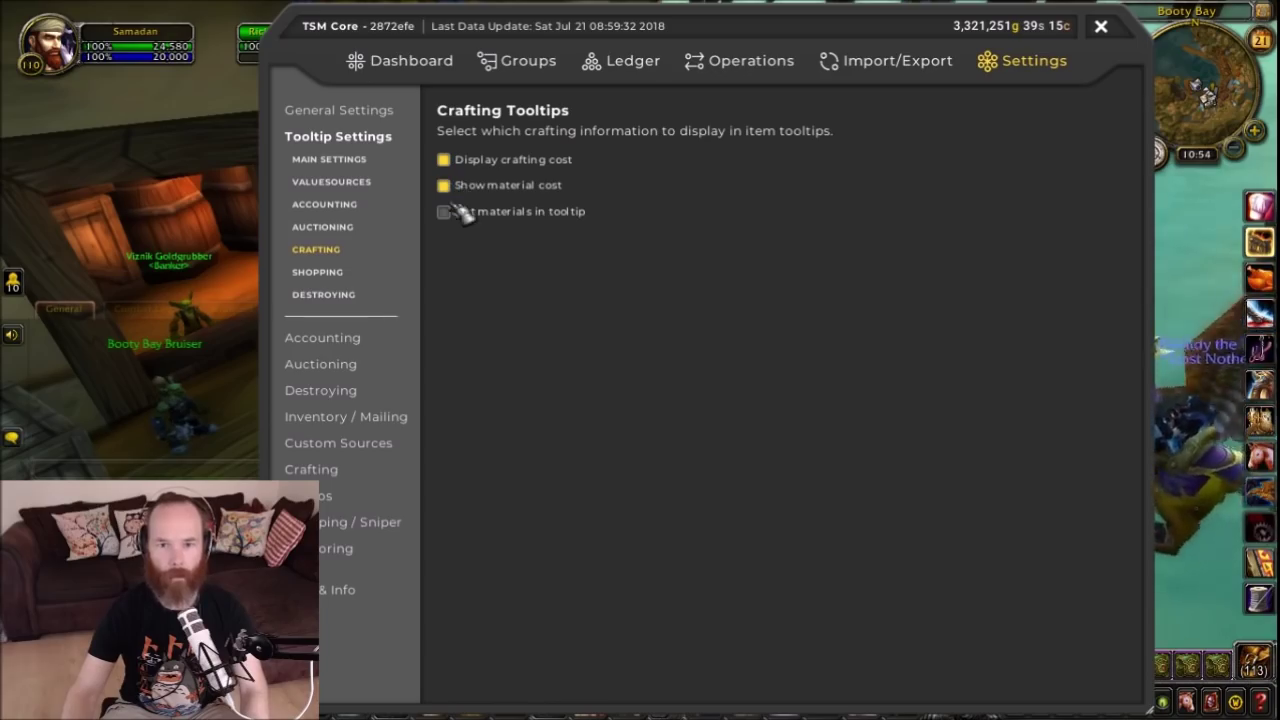
pyautogui.click(445, 213)
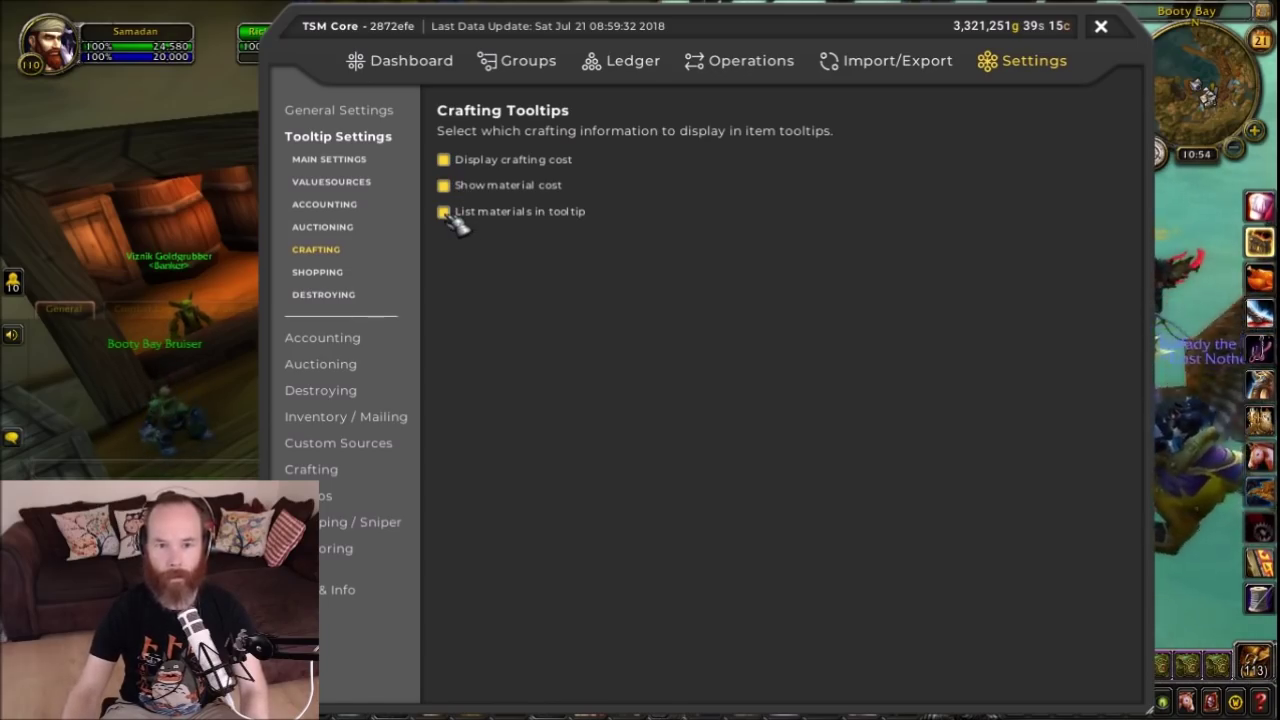
pyautogui.click(337, 292)
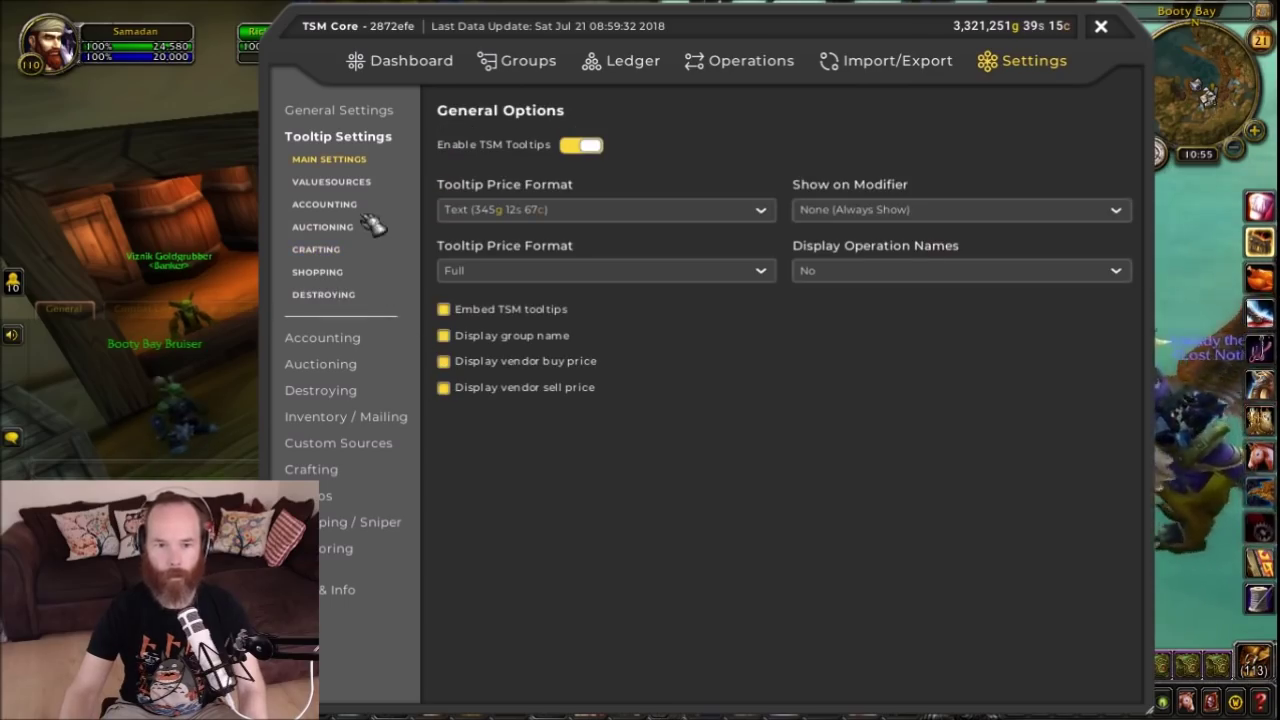
pyautogui.click(330, 340)
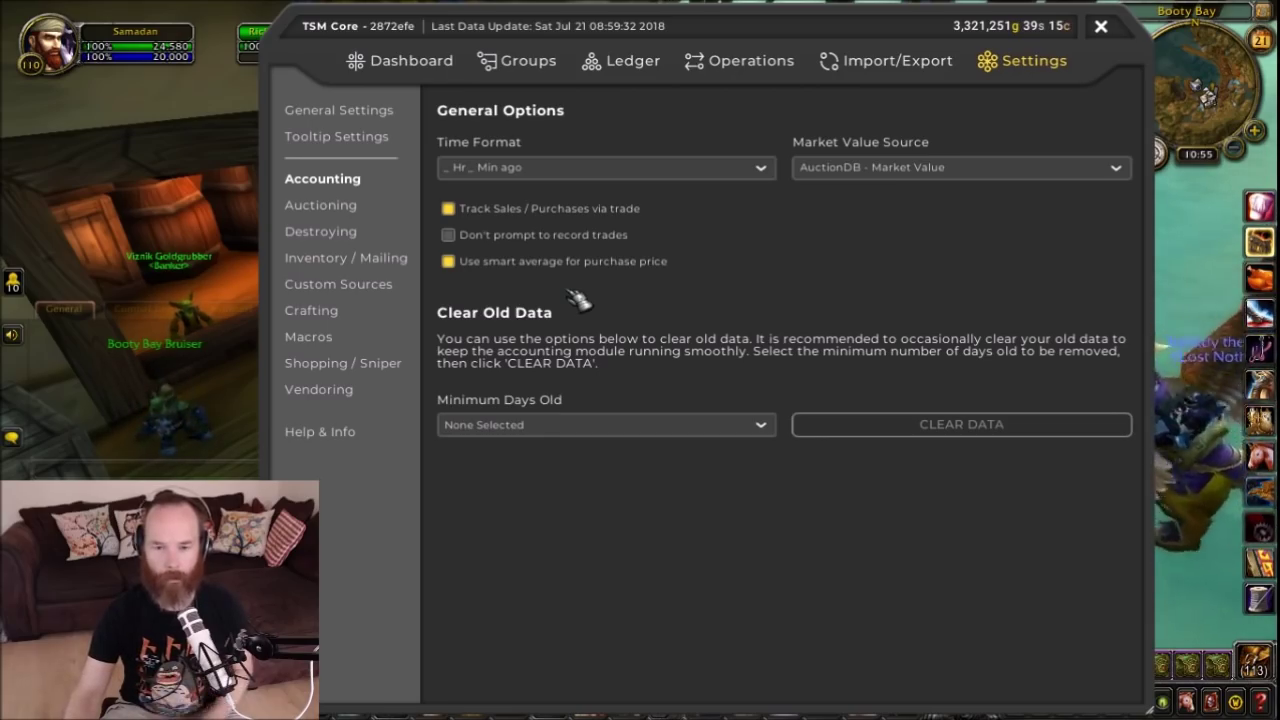
# - In Crafting settings, edit the Default Material Cost Method formula to include avgBuy
pyautogui.click(318, 311)
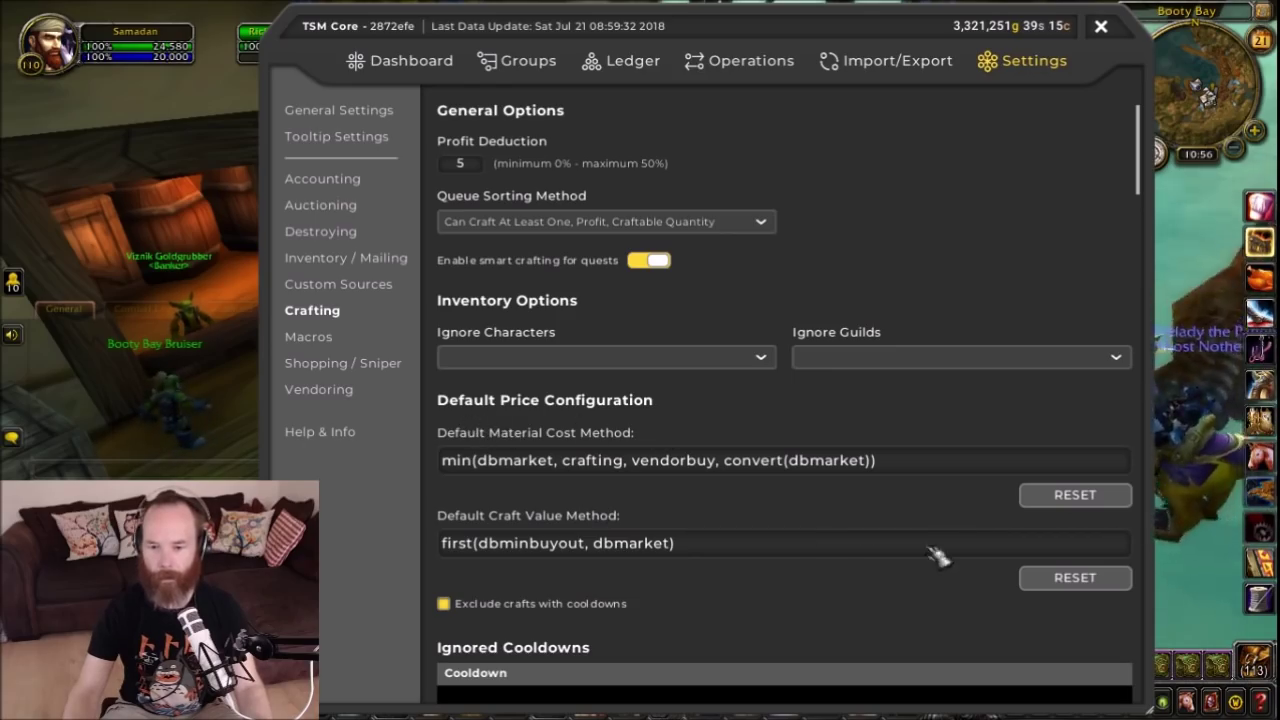
pyautogui.click(477, 461)
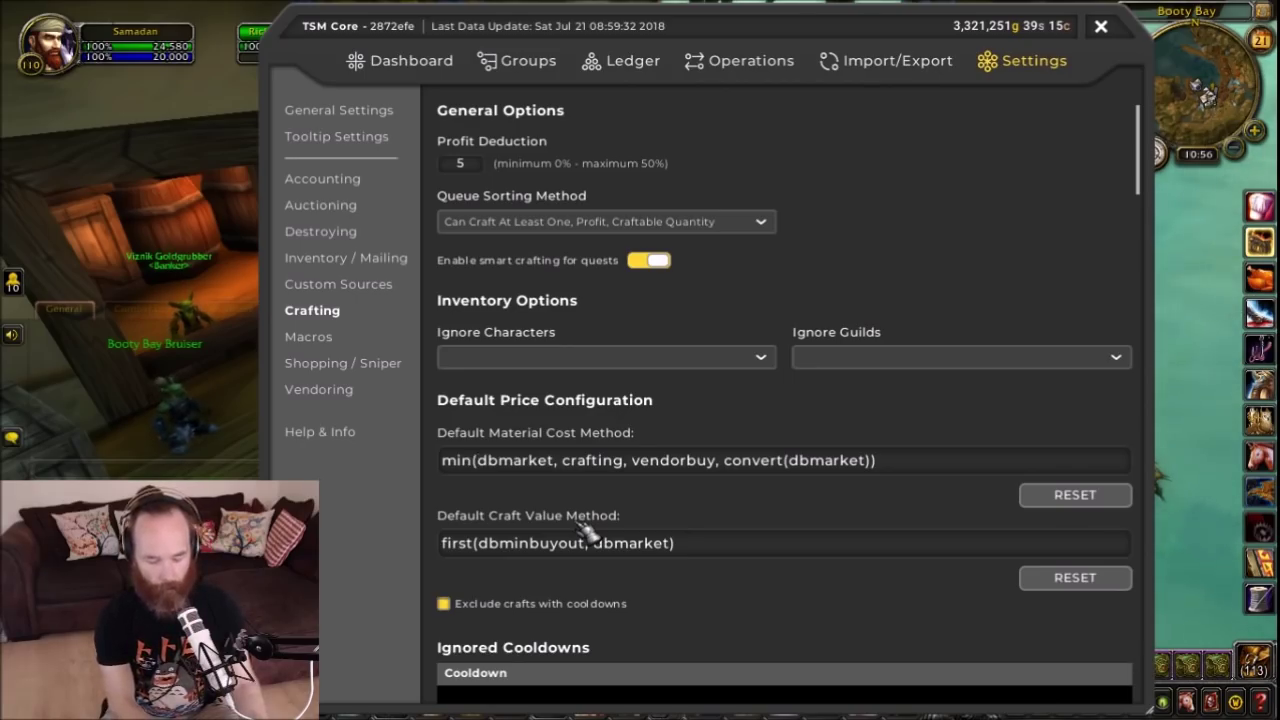
pyautogui.write('avgBuy,')
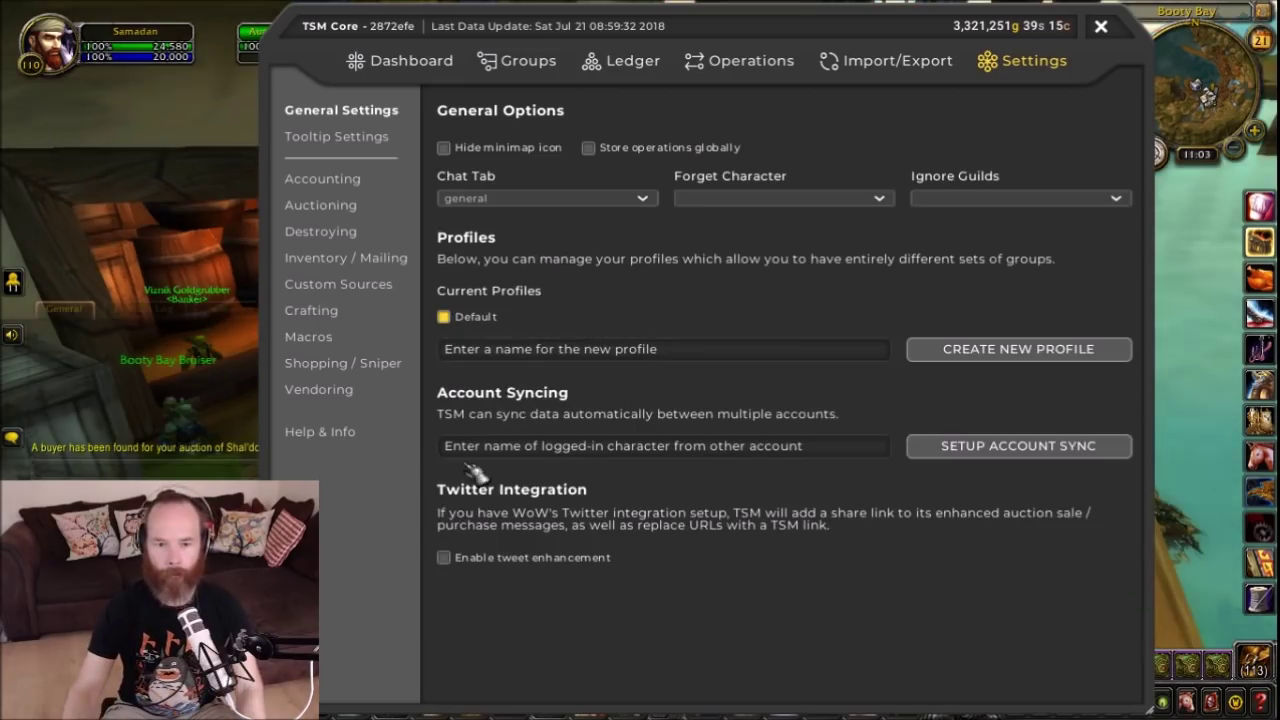
# - Create the TSM scroll-wheel macro with the chosen bound actions using UPDATE EXISTING MACRO
pyautogui.click(316, 337)
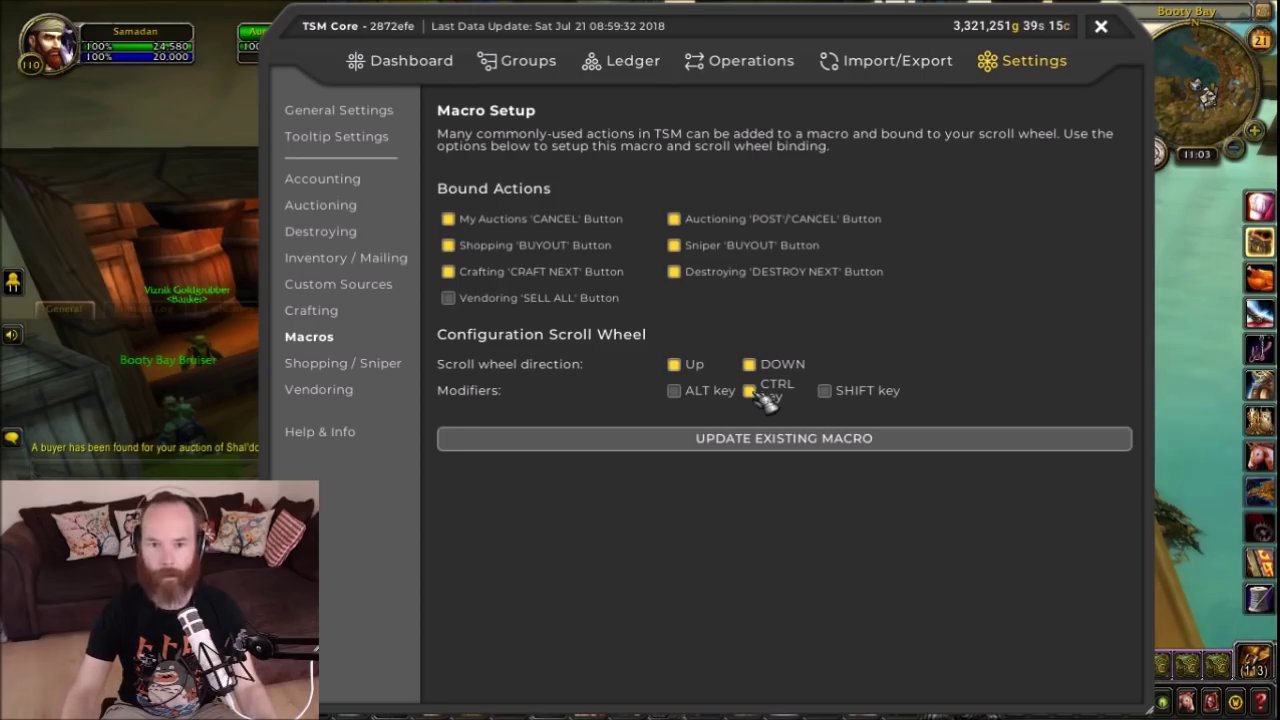
pyautogui.click(600, 444)
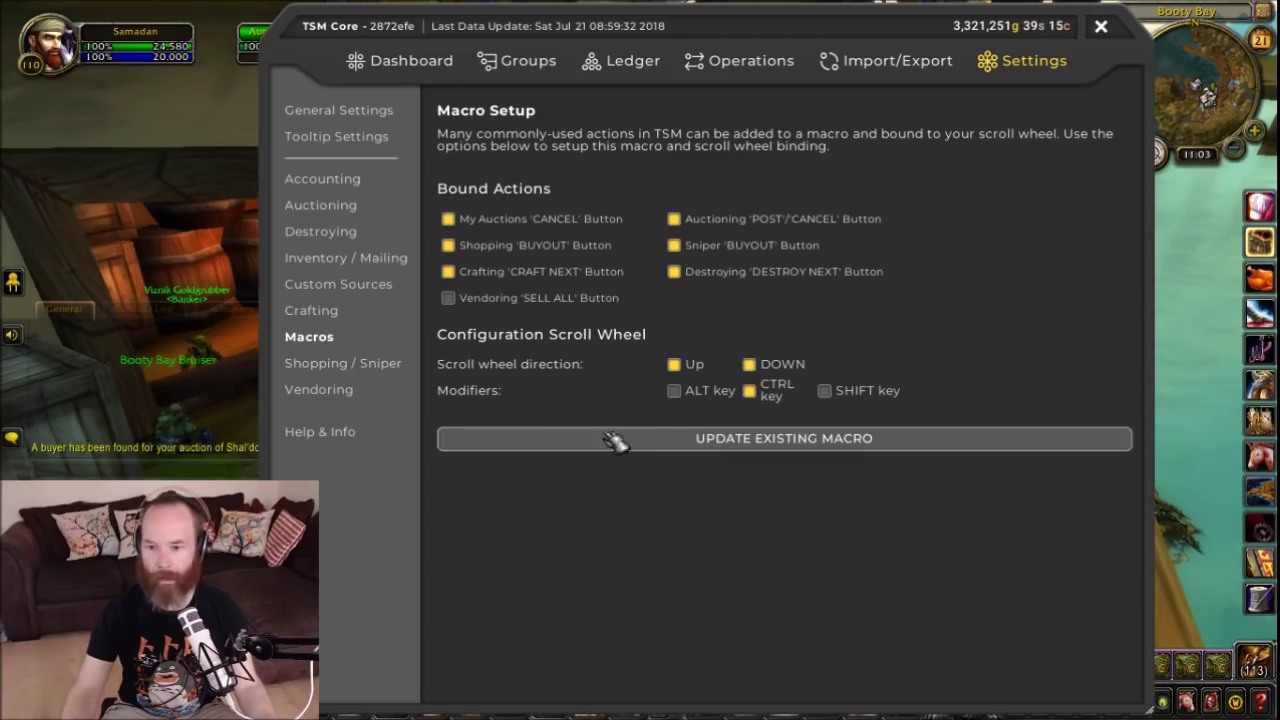
pyautogui.click(714, 440)
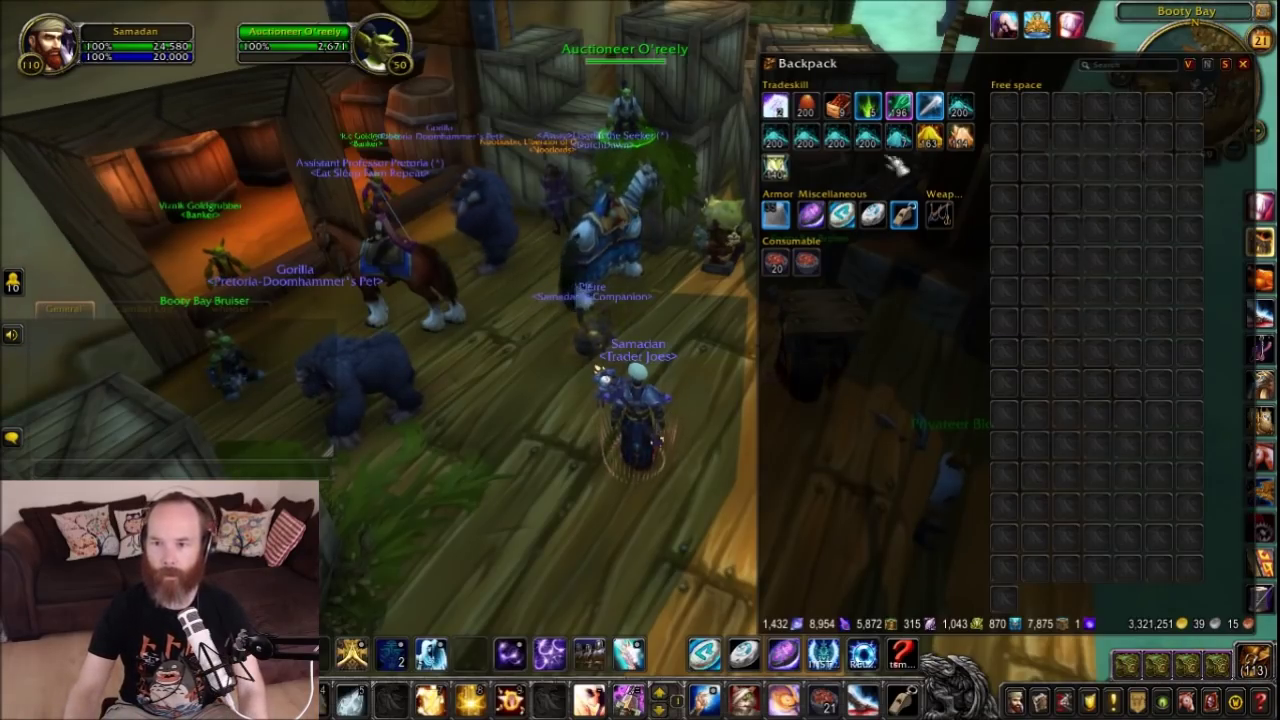
# - View Arkhana's expanded TSM tooltip with auctioning prices, crafting cost and material breakdown
pyautogui.moveTo(848, 145)
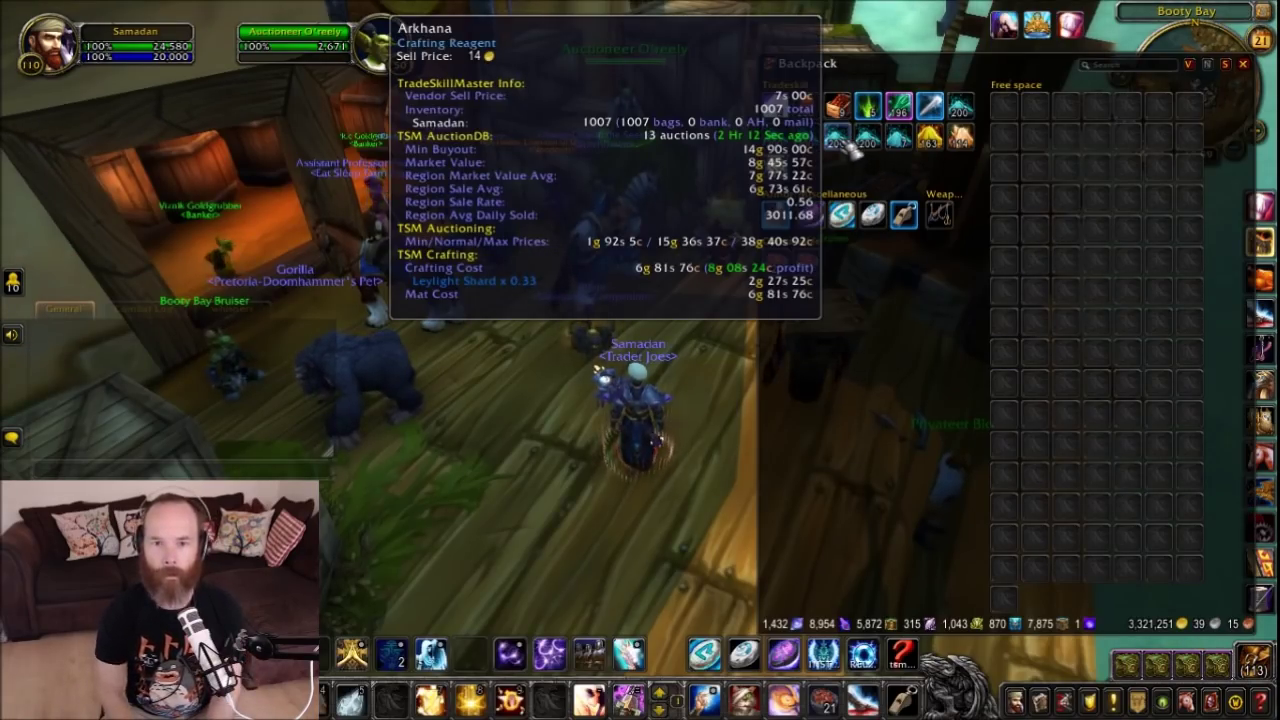